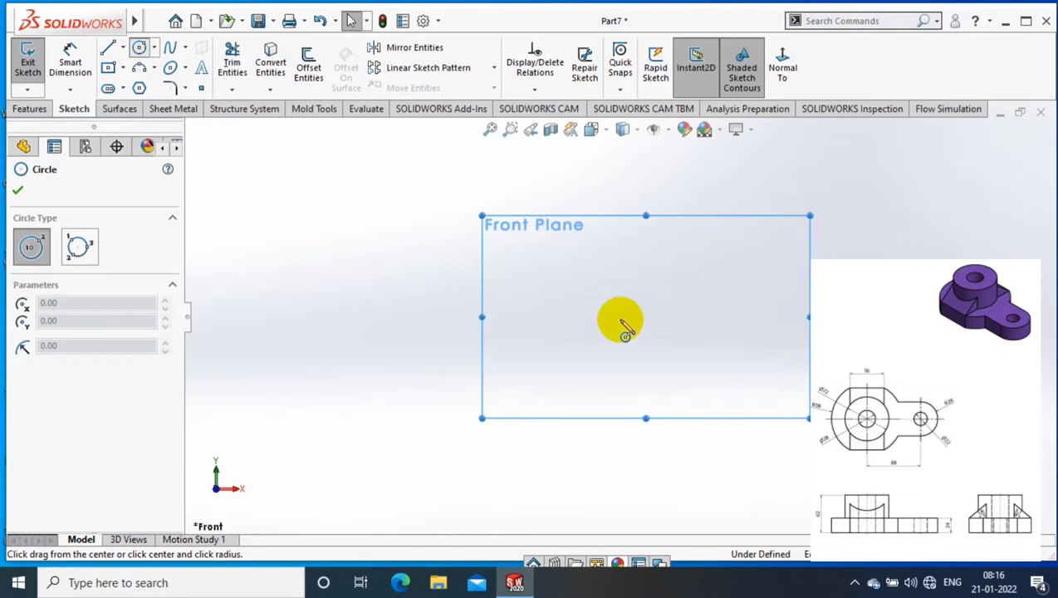
Draw a circle centred on the origin and dimension it to Ø72
left_click_drag(618, 317, 657, 361)
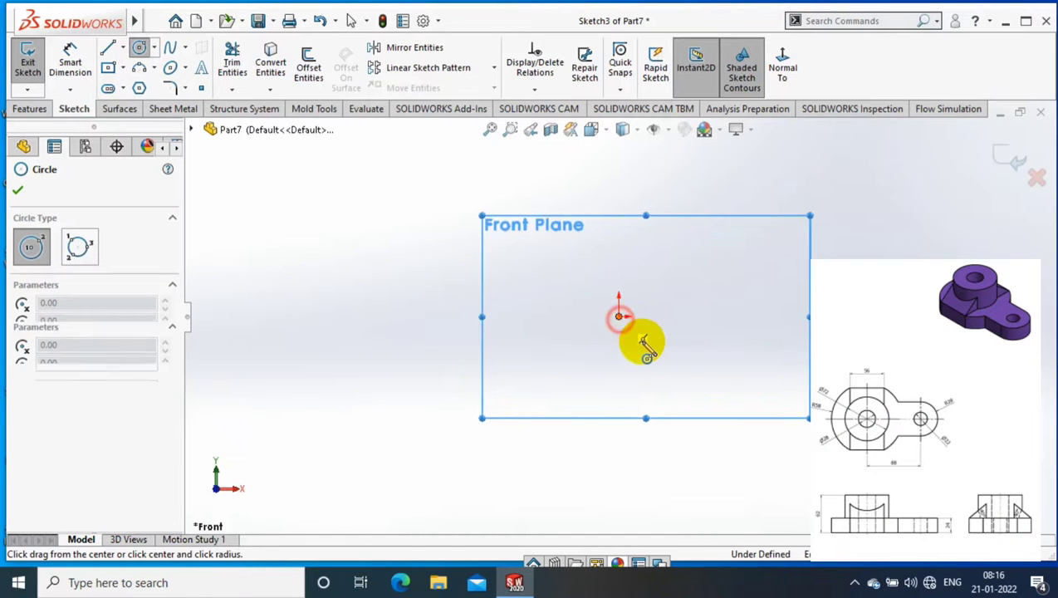
left_click(70, 62)
left_click(668, 285)
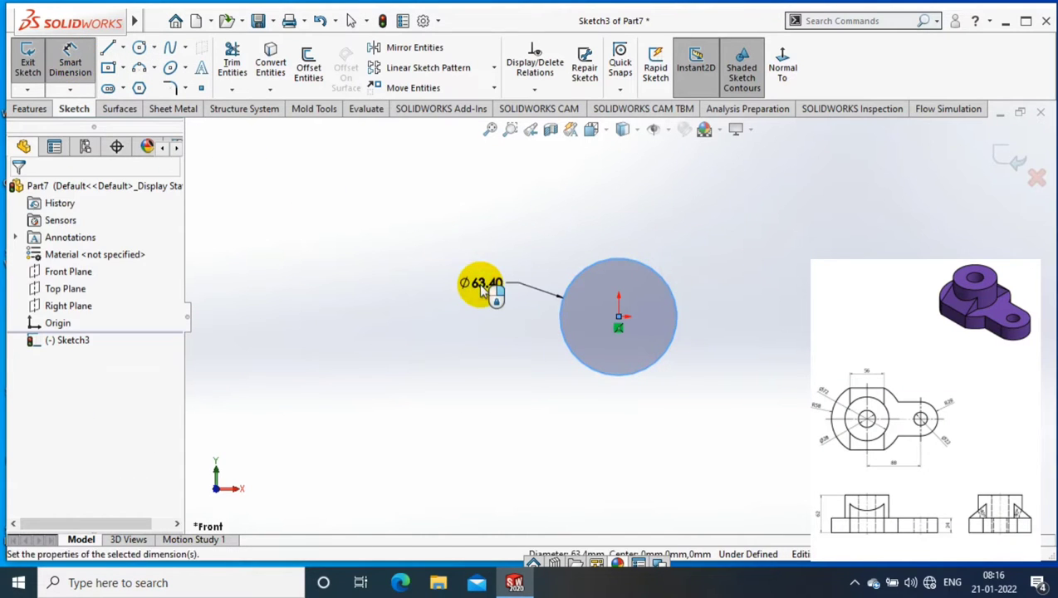
left_click(479, 287)
type("72")
key("Return")
left_click(108, 67)
Draw a centre rectangle around the circle and dimension its top edge to 56
left_click(524, 304)
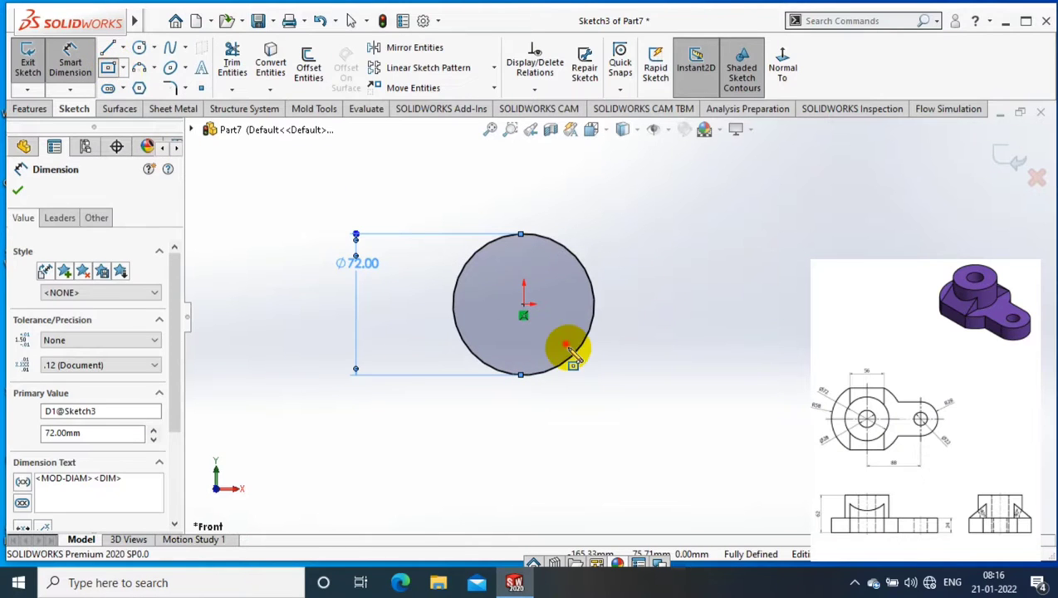
left_click(601, 376)
left_click(664, 399)
left_click(70, 62)
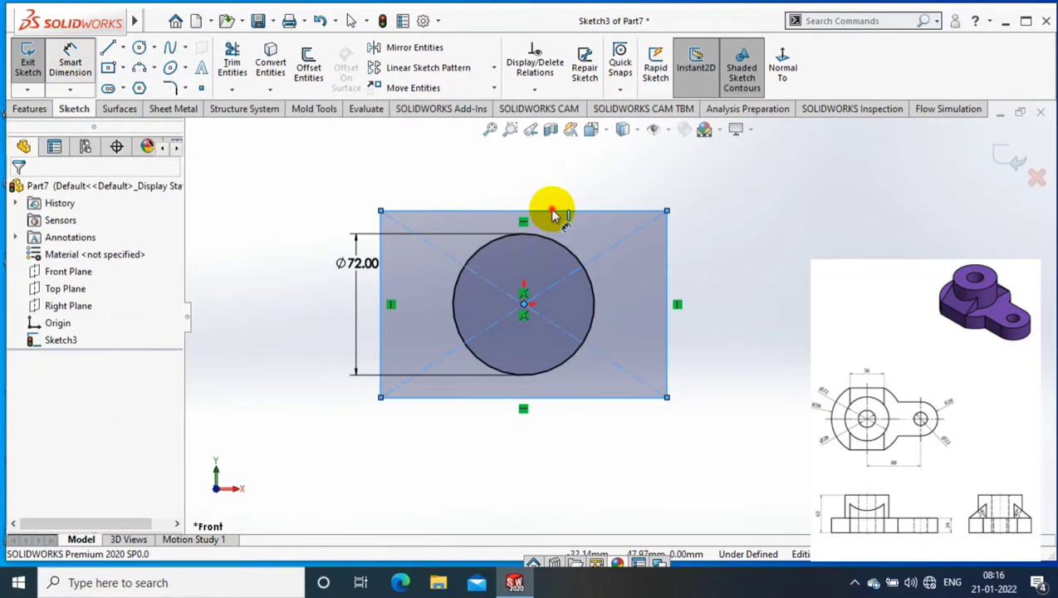
left_click(552, 212)
left_click(551, 180)
type("56")
key("Return")
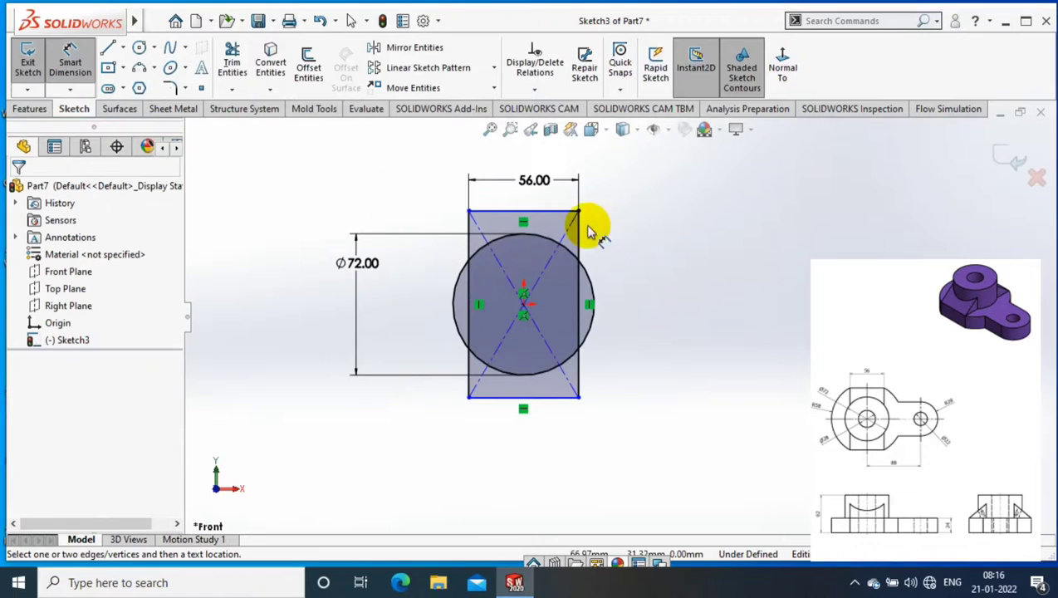
left_click(153, 67)
left_click(170, 125)
left_click(154, 68)
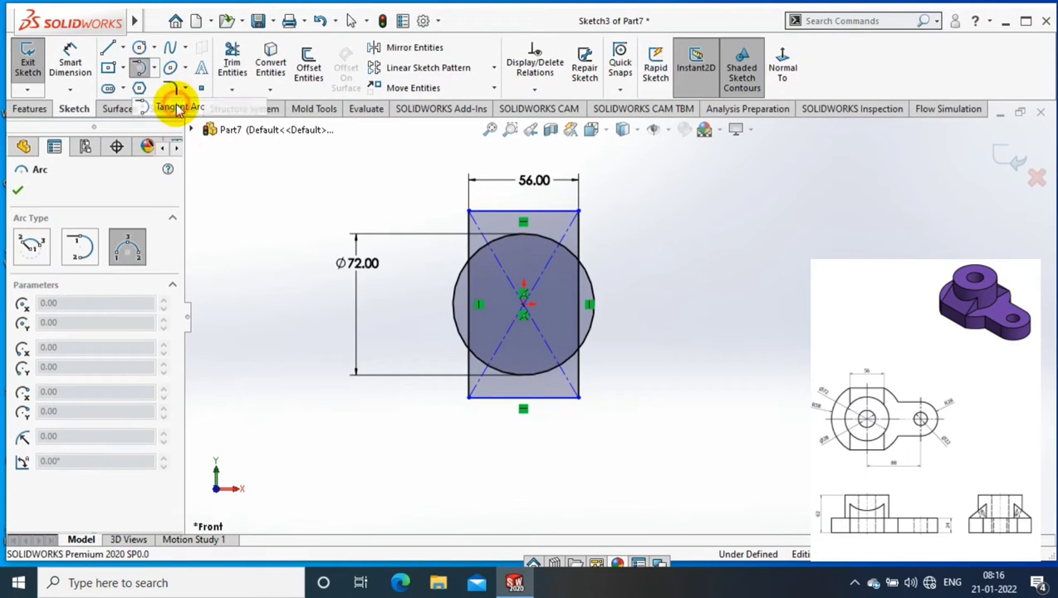
left_click(174, 106)
left_click(469, 212)
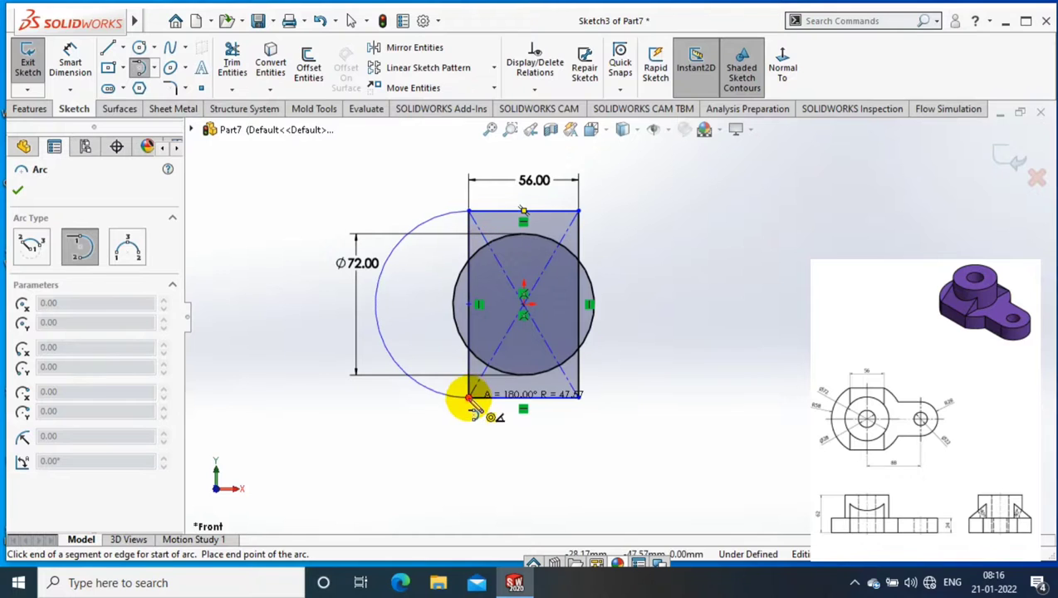
left_click(469, 397)
scroll(508, 274, "down", 1)
scroll(448, 324, "up", 1)
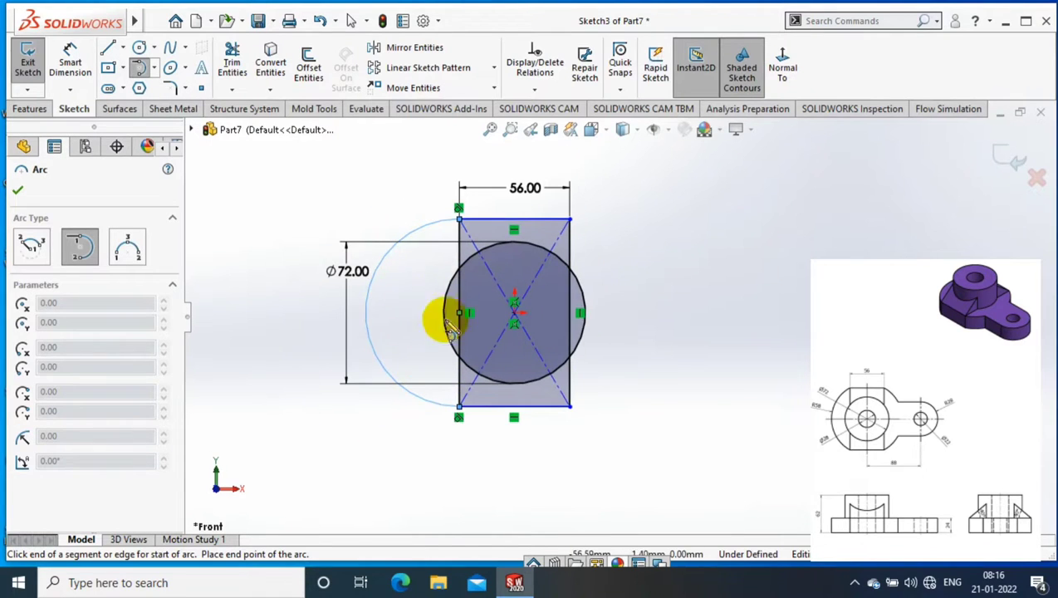
key("Escape")
key("d")
left_click(366, 319)
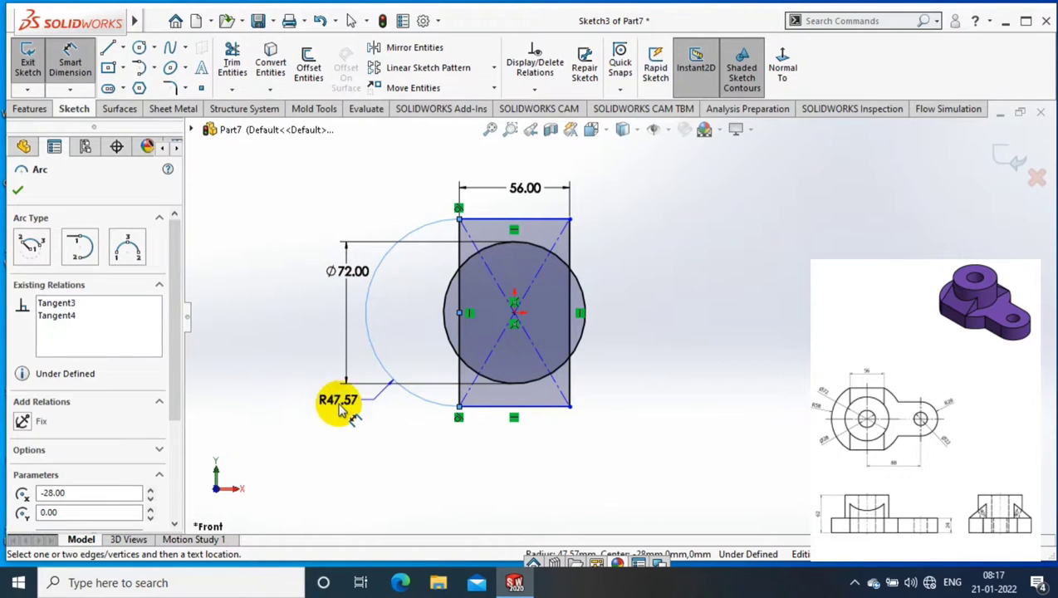
left_click(340, 408)
type("58")
key("Return")
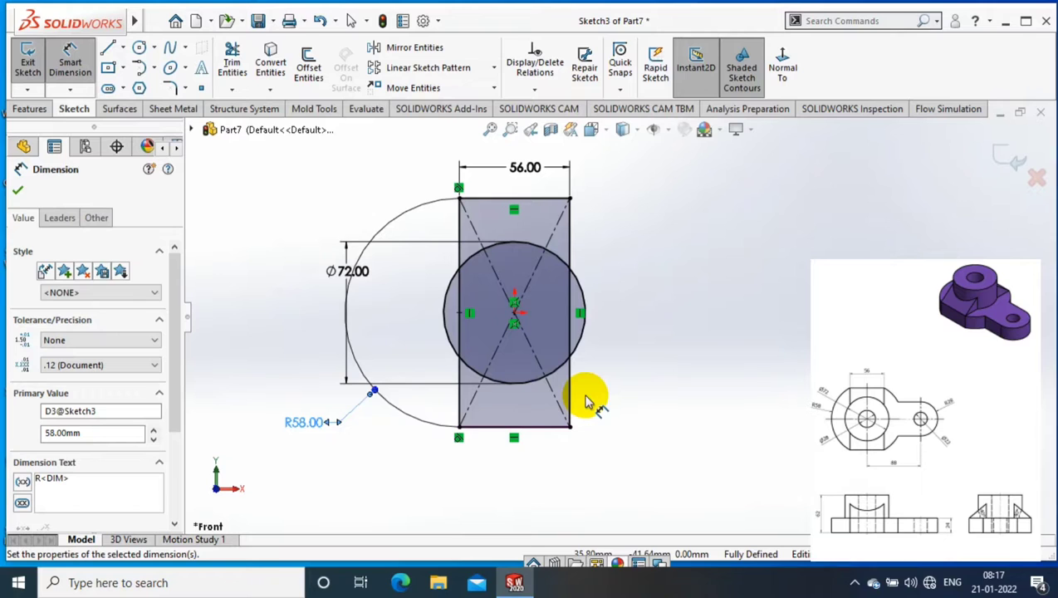
left_click(355, 354)
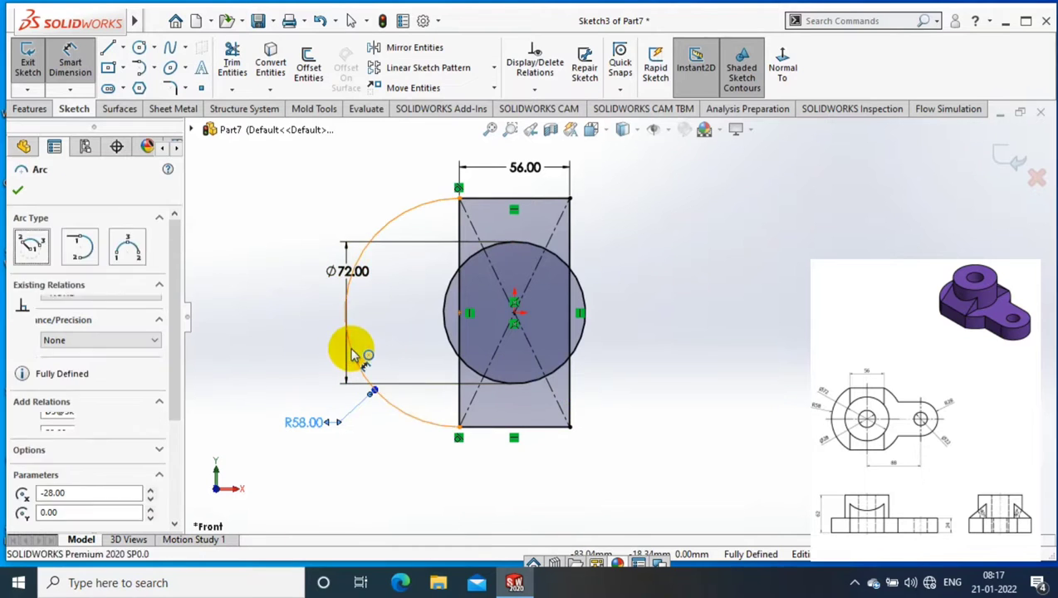
key("Delete")
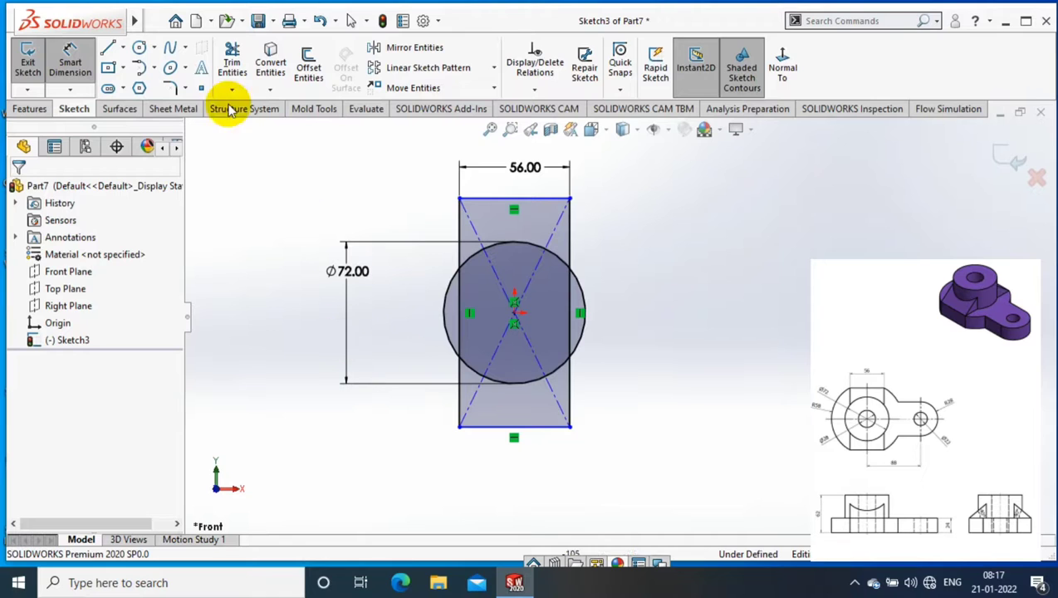
Draw a centrepoint arc from the origin between the rectangle's left corners, after cancelling a misplaced one
left_click(170, 68)
left_click(458, 198)
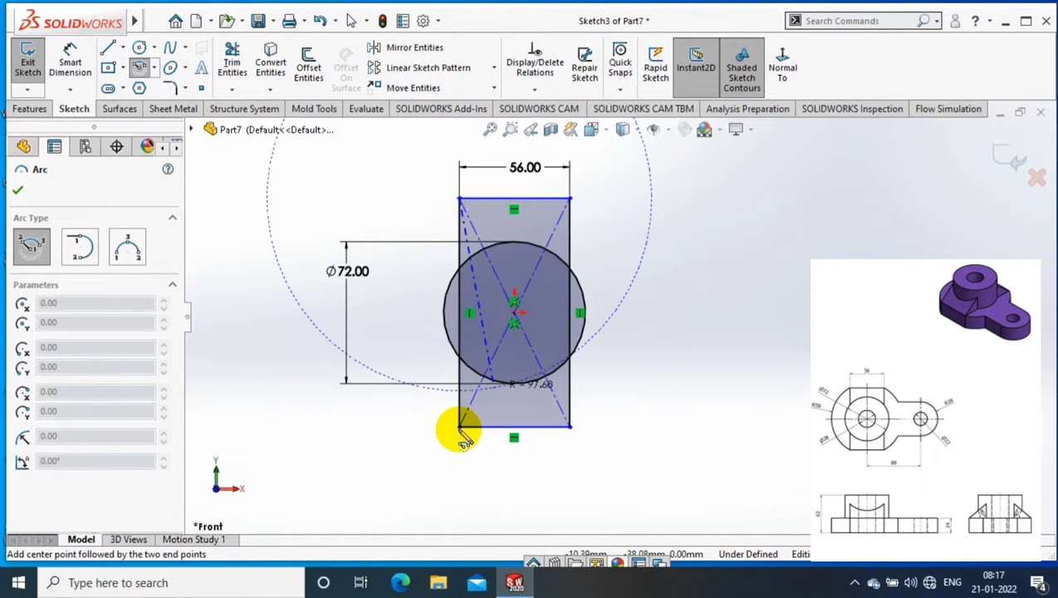
left_click(459, 426)
key("Escape")
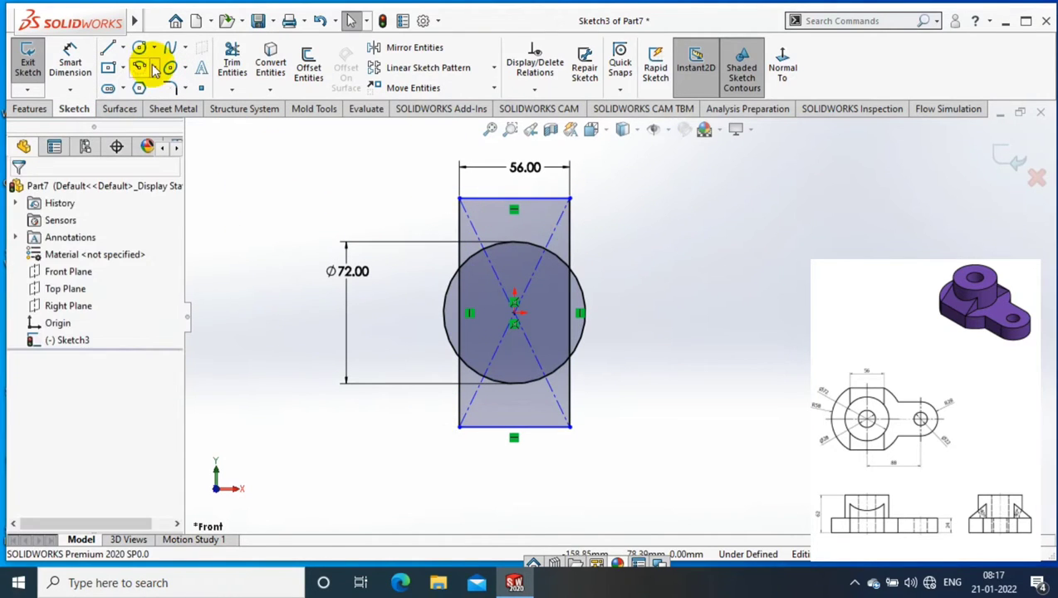
left_click(170, 68)
left_click(514, 313)
left_click(462, 199)
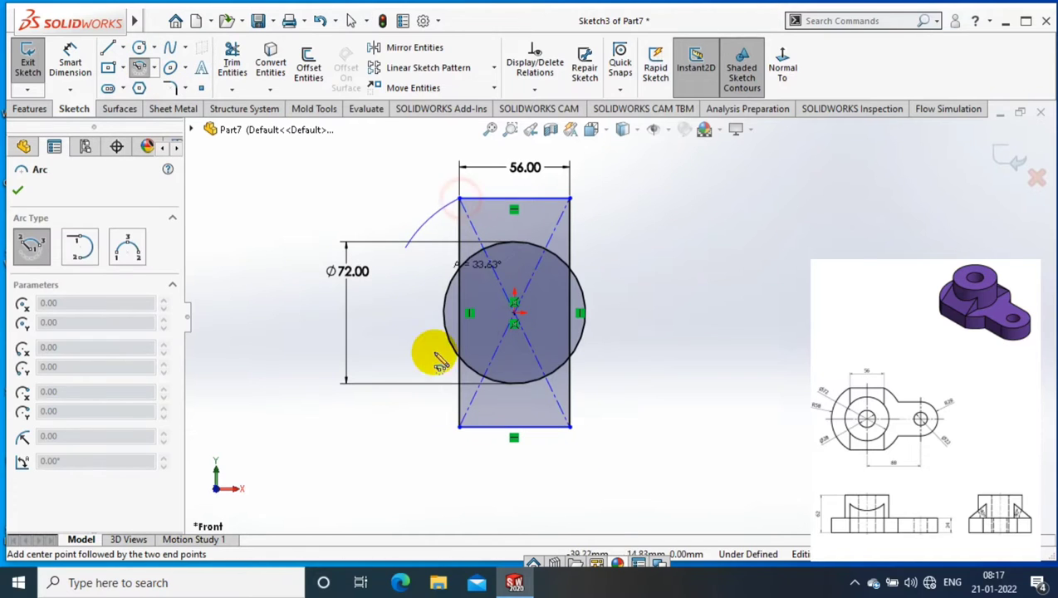
left_click(453, 417)
right_click_drag(453, 417, 484, 354)
Try a radius dimension on the left arc, then undo the arc
left_click(386, 307)
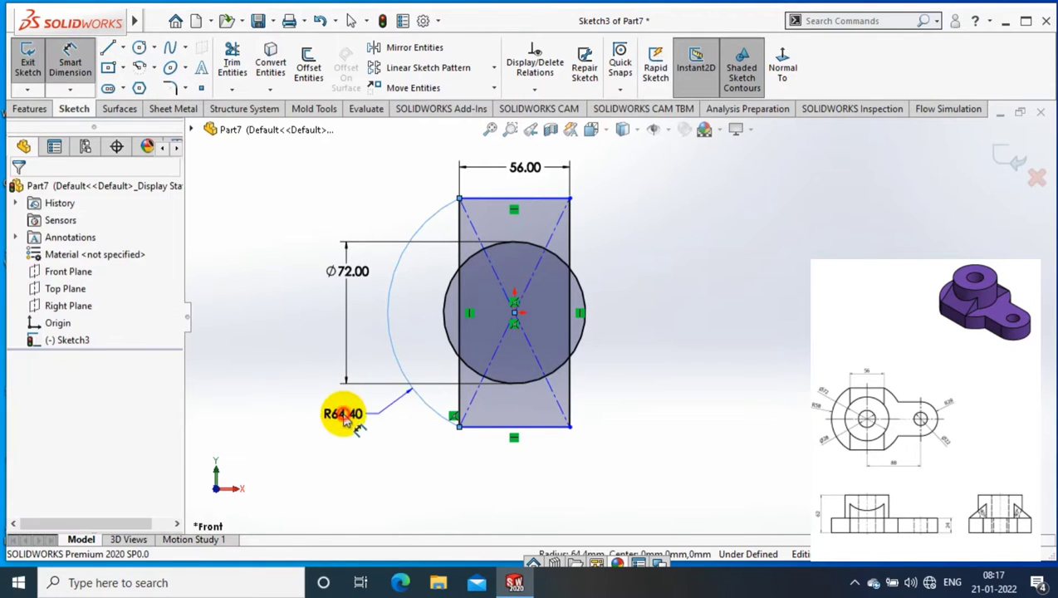
left_click(344, 424)
key("Return")
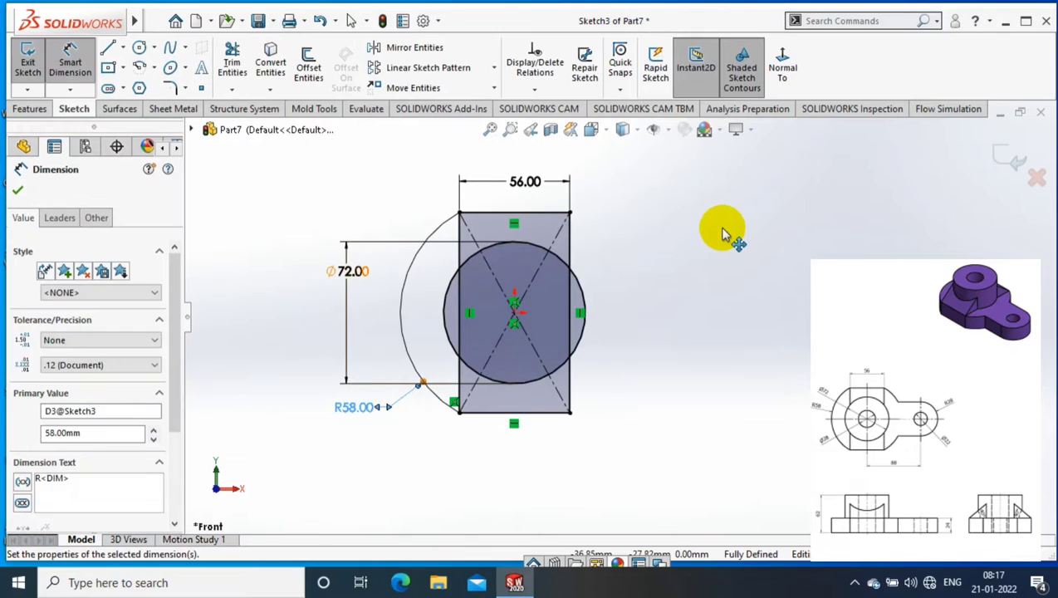
key("Escape")
left_click(670, 262)
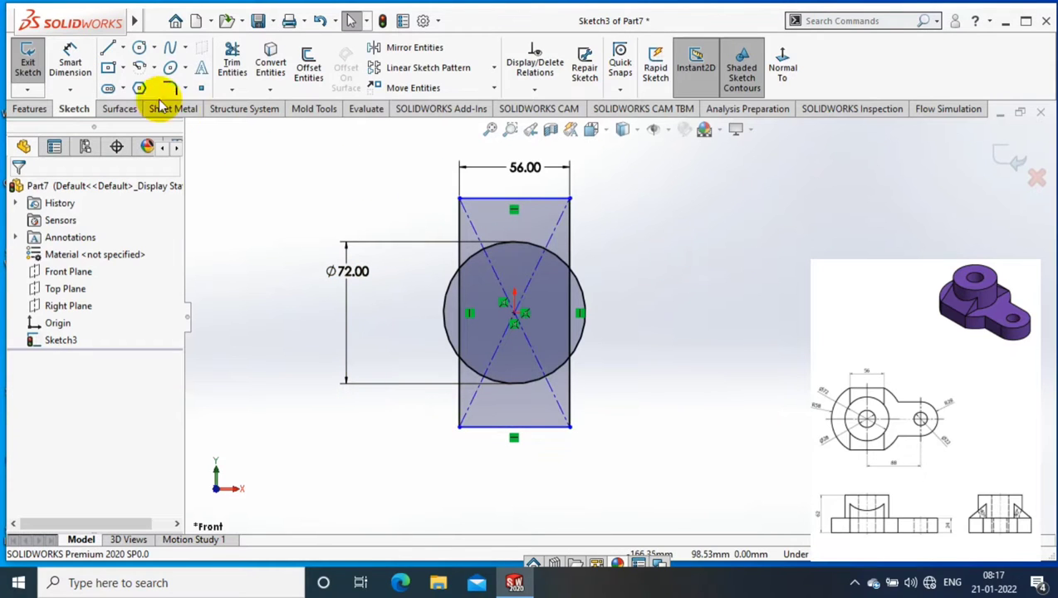
Redraw the left centrepoint arc from the origin between the left corners and dimension it R58
left_click(152, 68)
left_click(187, 84)
left_click(515, 312)
left_click(460, 201)
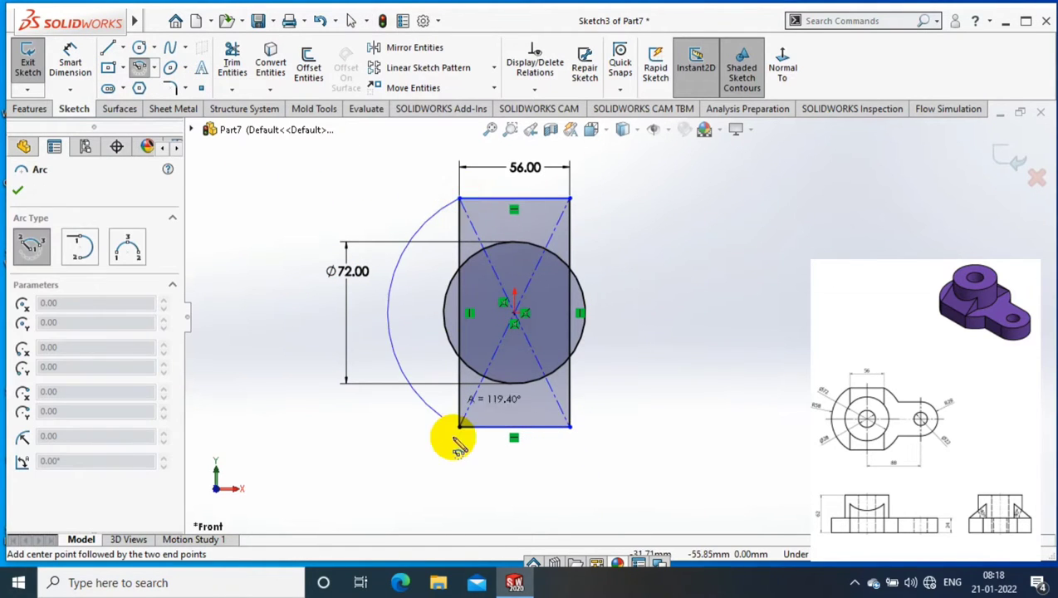
left_click(459, 426)
left_click(70, 62)
left_click(422, 237)
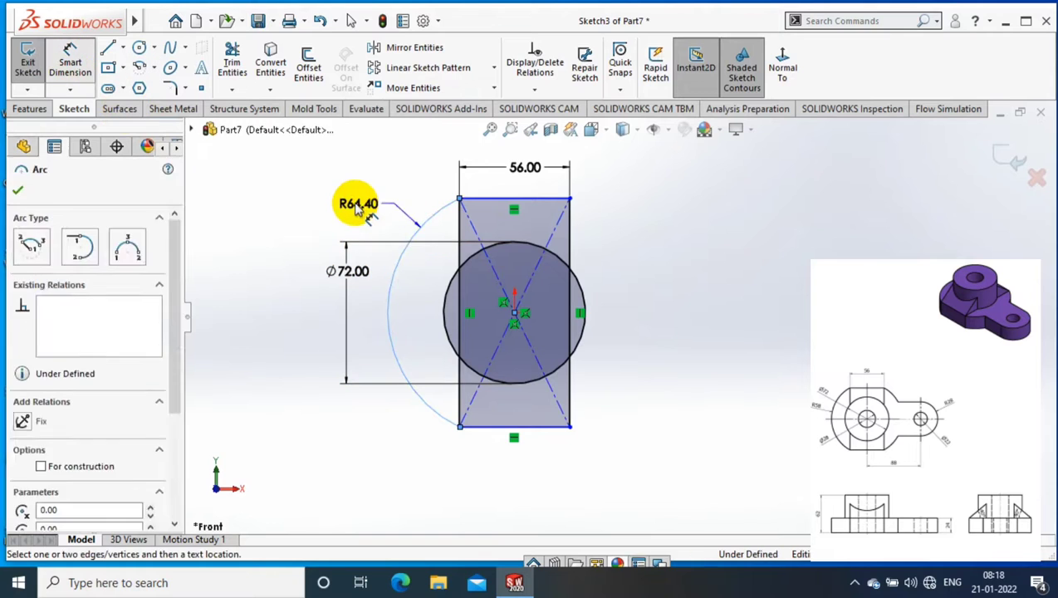
left_click(355, 208)
type("58")
key("Return")
Draw the matching right arc between the right corners, declining the redundant radius dimension
left_click(152, 68)
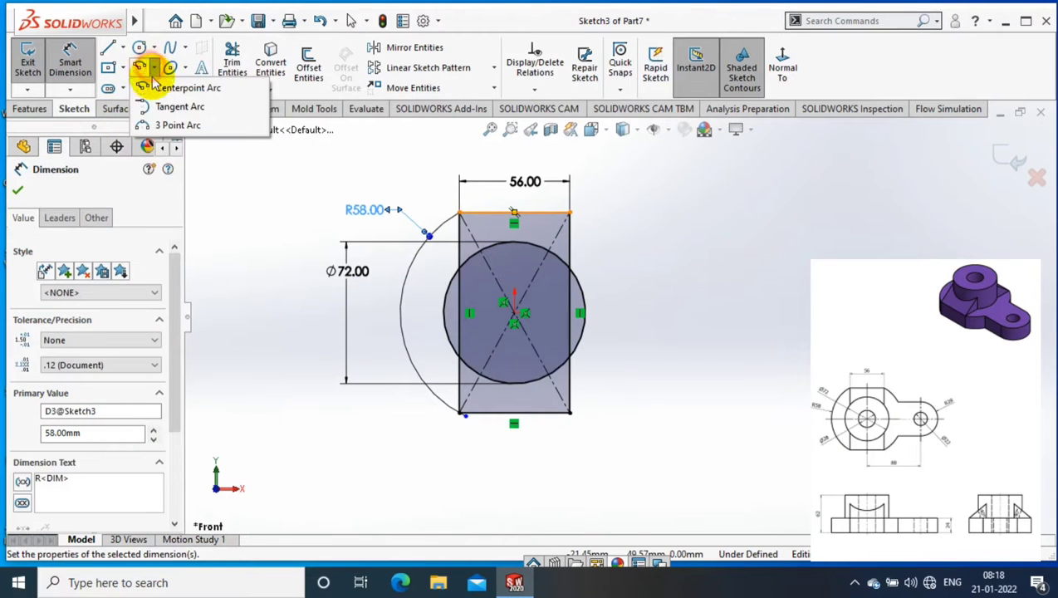
left_click(178, 47)
left_click(515, 313)
left_click(570, 214)
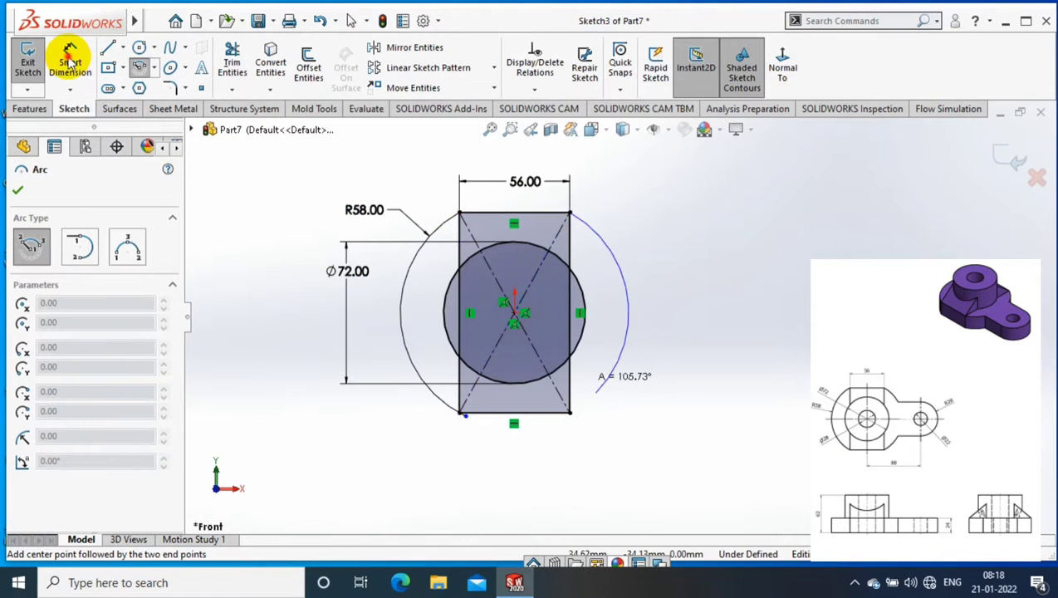
left_click(71, 62)
left_click(621, 358)
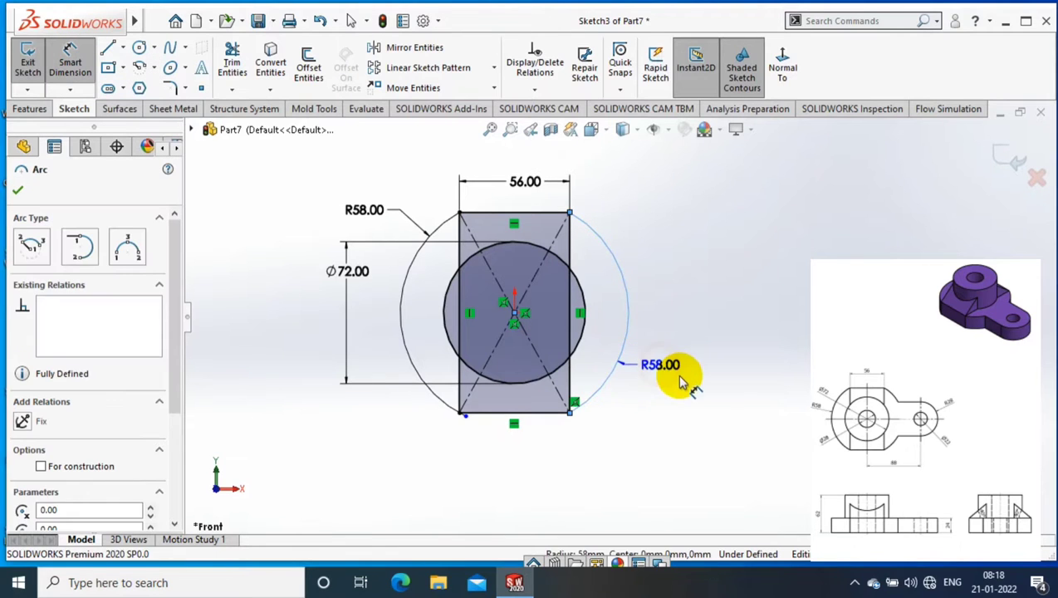
left_click(669, 365)
left_click(230, 93)
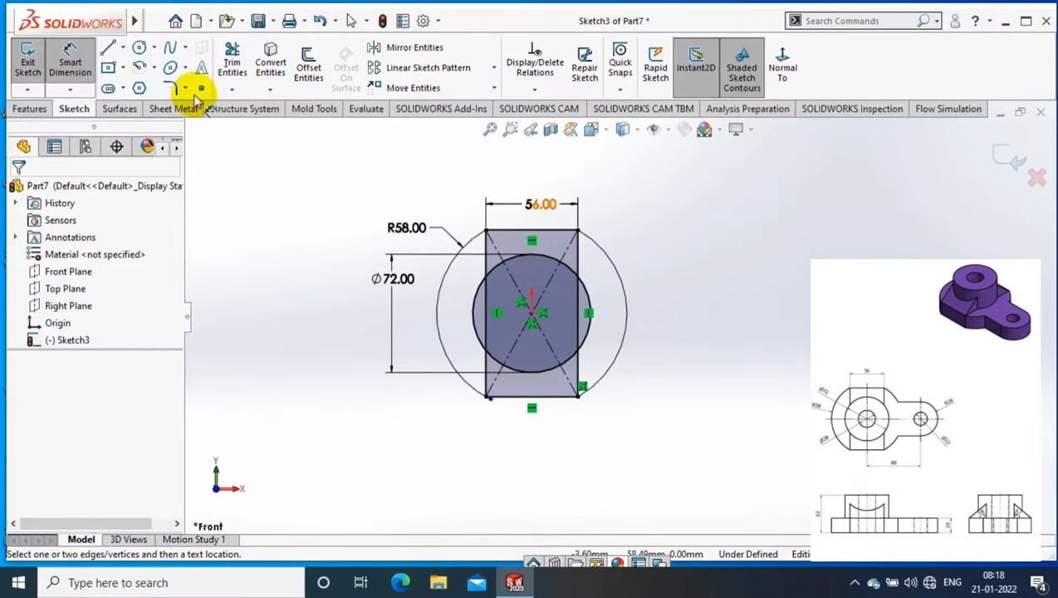
Draw a Ø22 circle to the right of the origin
left_click(138, 48)
left_click(691, 313)
left_click(701, 353)
left_click(71, 62)
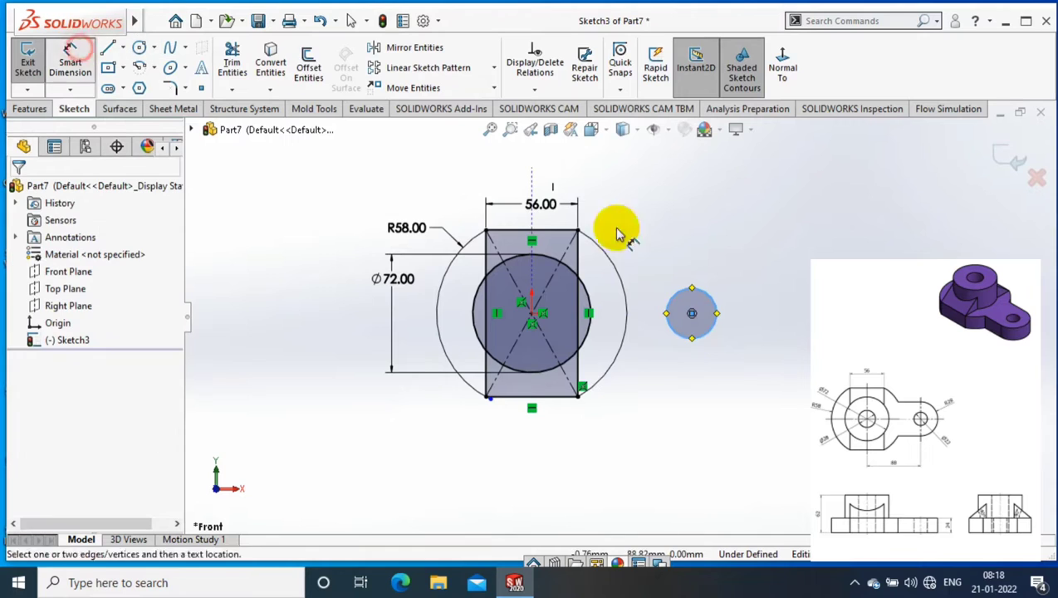
scroll(664, 241, "down", 1)
left_click(708, 268)
type("22")
key("Return")
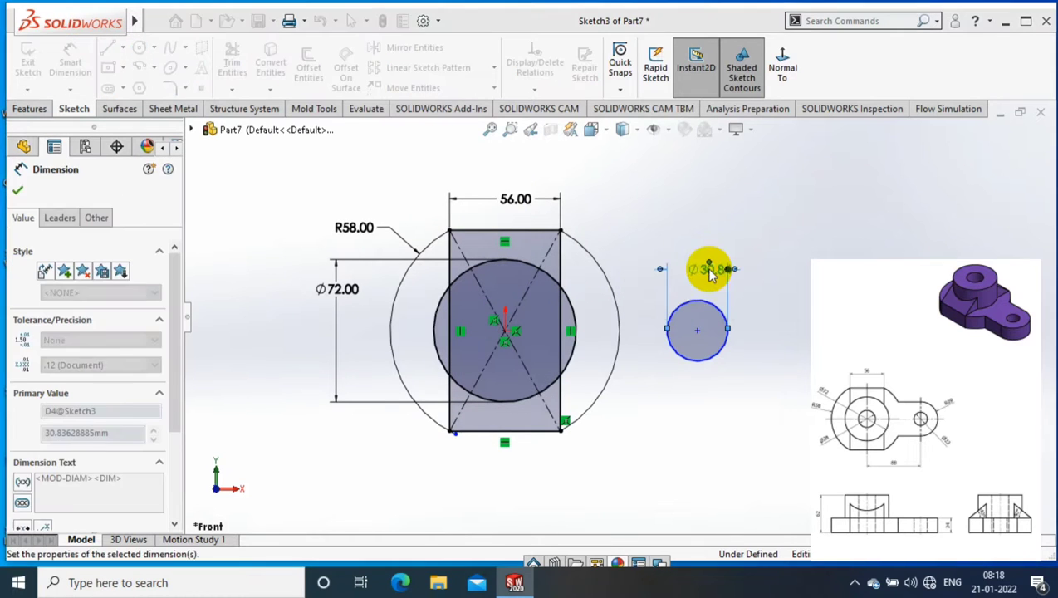
scroll(805, 303, "down", 1)
Draw a concentric Ø28 circle around the Ø22 hole
left_click(138, 47)
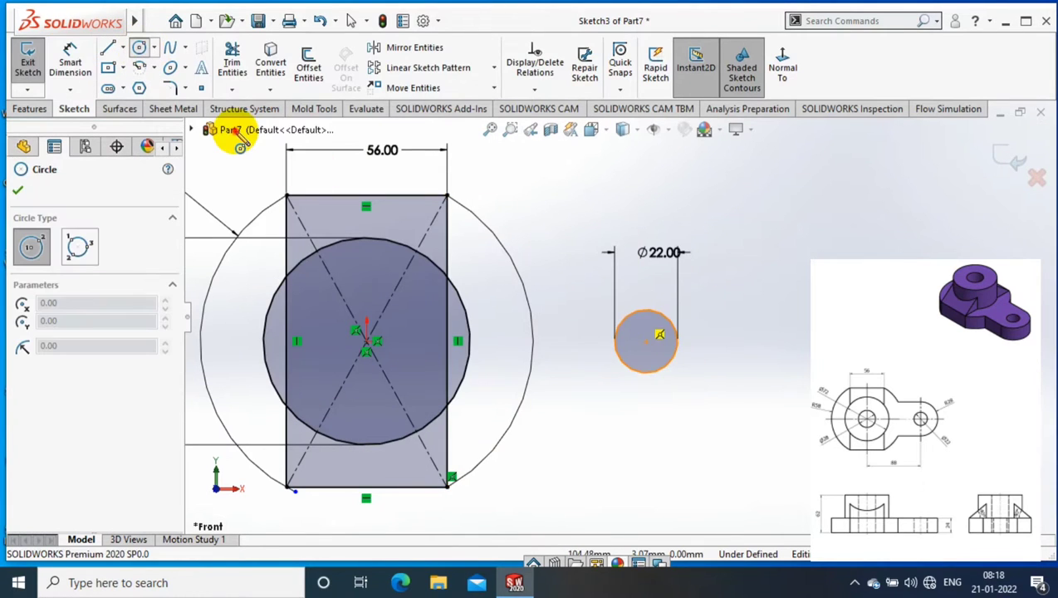
left_click_drag(646, 340, 702, 284)
left_click(71, 62)
left_click(723, 315)
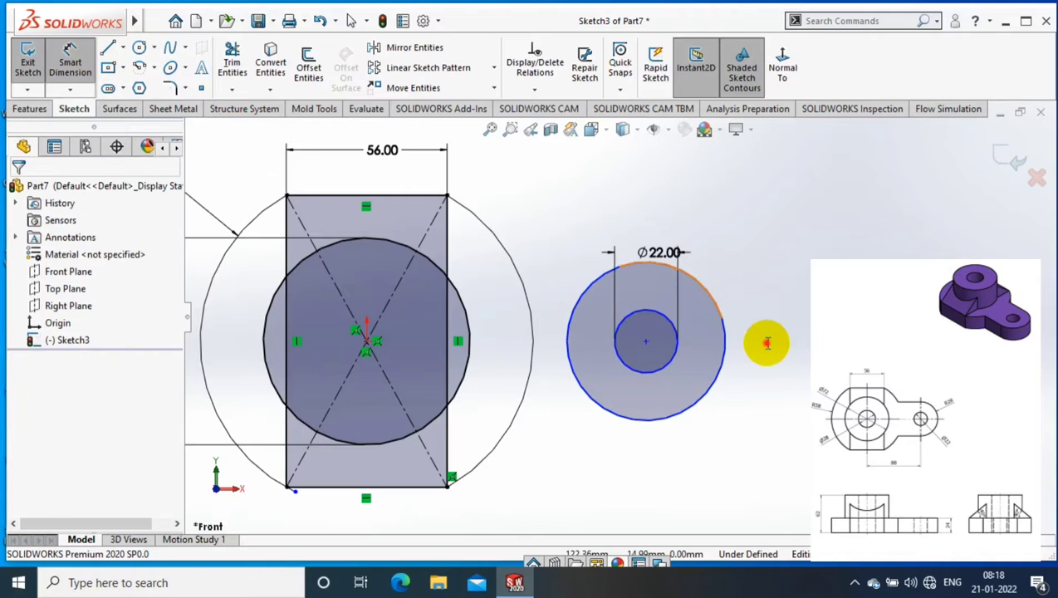
left_click(766, 343)
type("28")
key("Return")
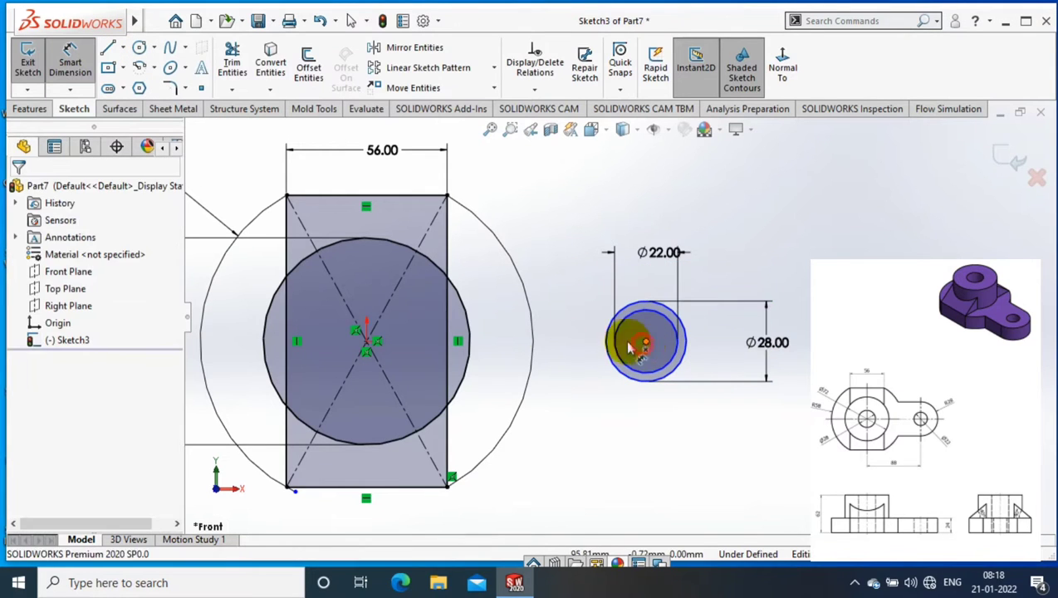
Dimension the lug centre 88 mm horizontally from the origin
left_click(368, 344)
left_click(646, 340)
left_click(513, 189)
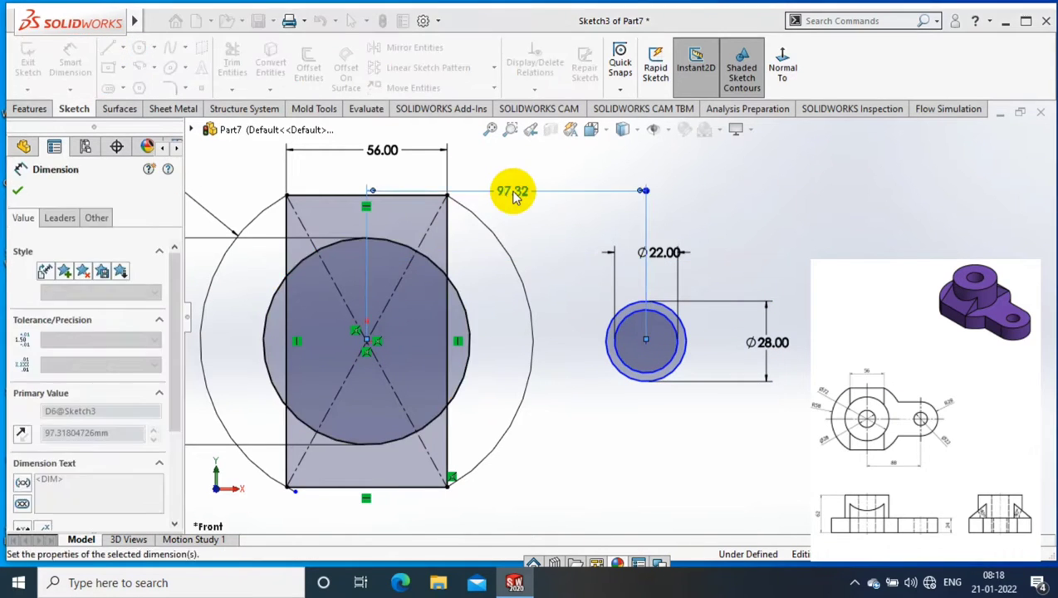
type("88")
key("Return")
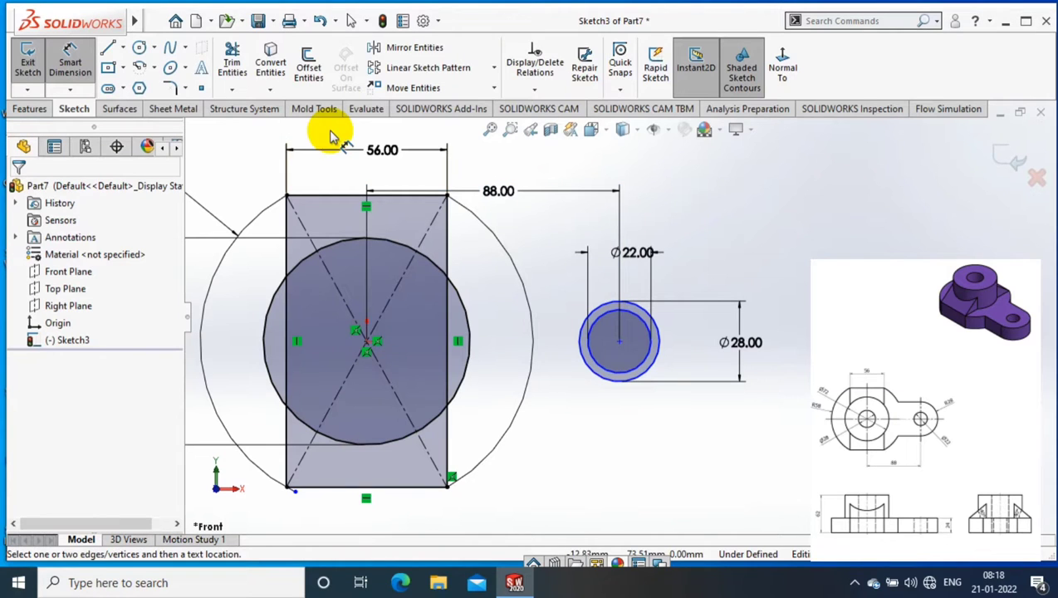
Change the lug's outer circle from Ø28 to Ø56 and select the base circle's centre
left_click(751, 348)
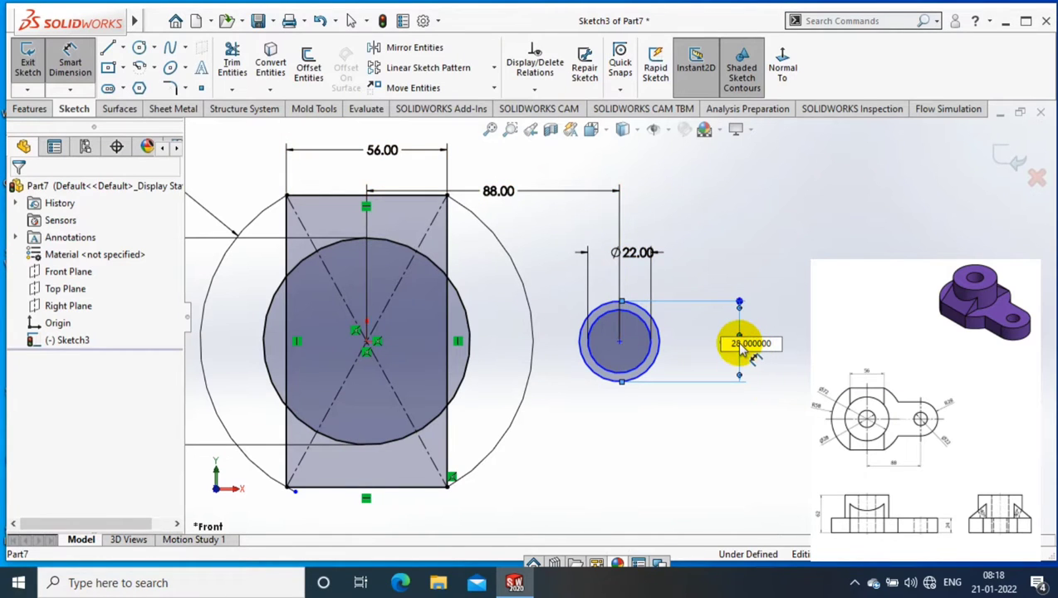
type("56")
key("Return")
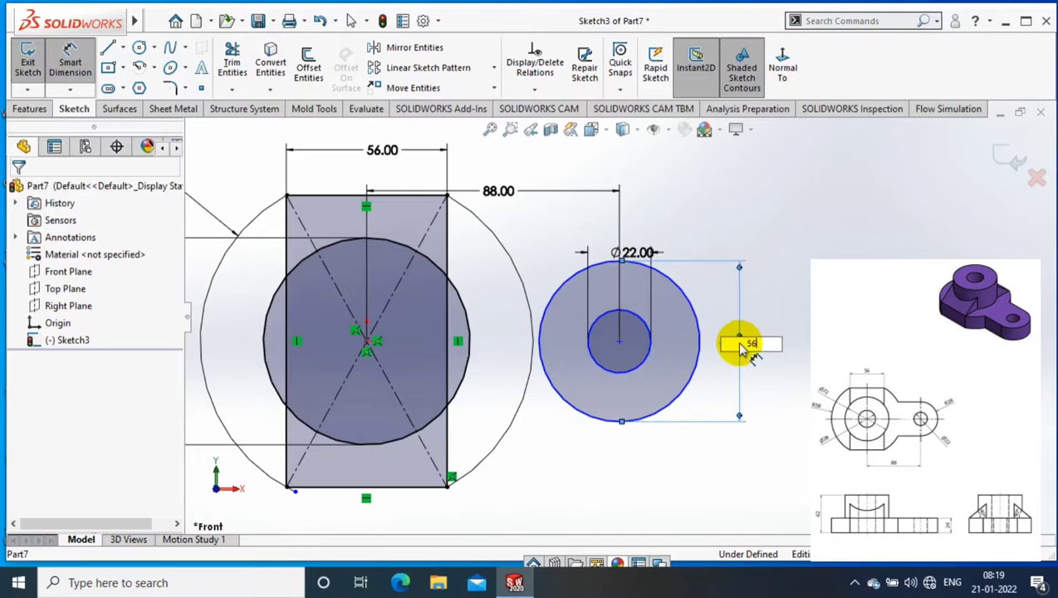
scroll(643, 307, "up", 2)
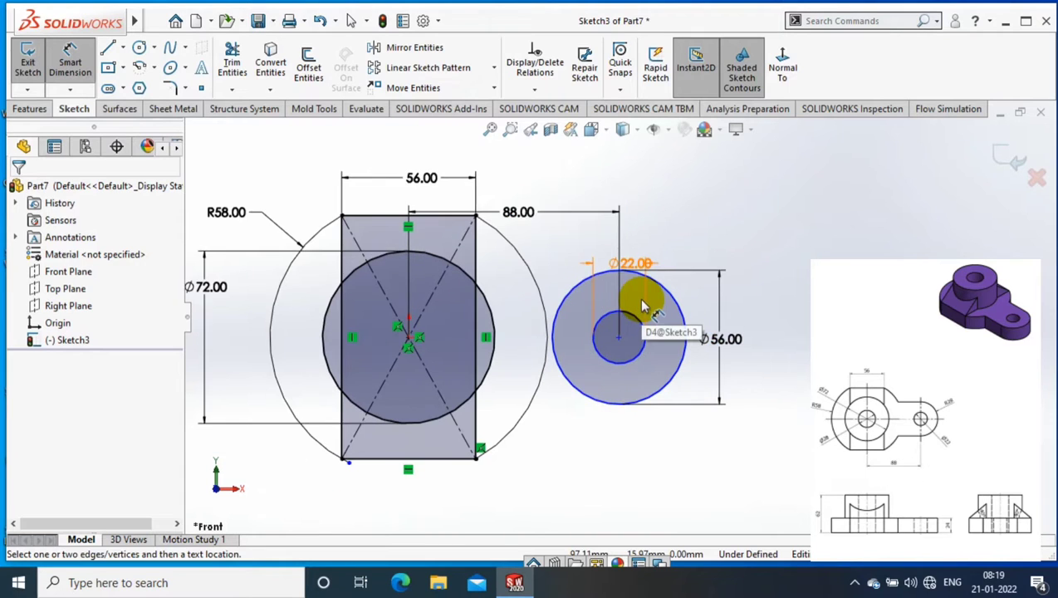
scroll(795, 332, "up", 1)
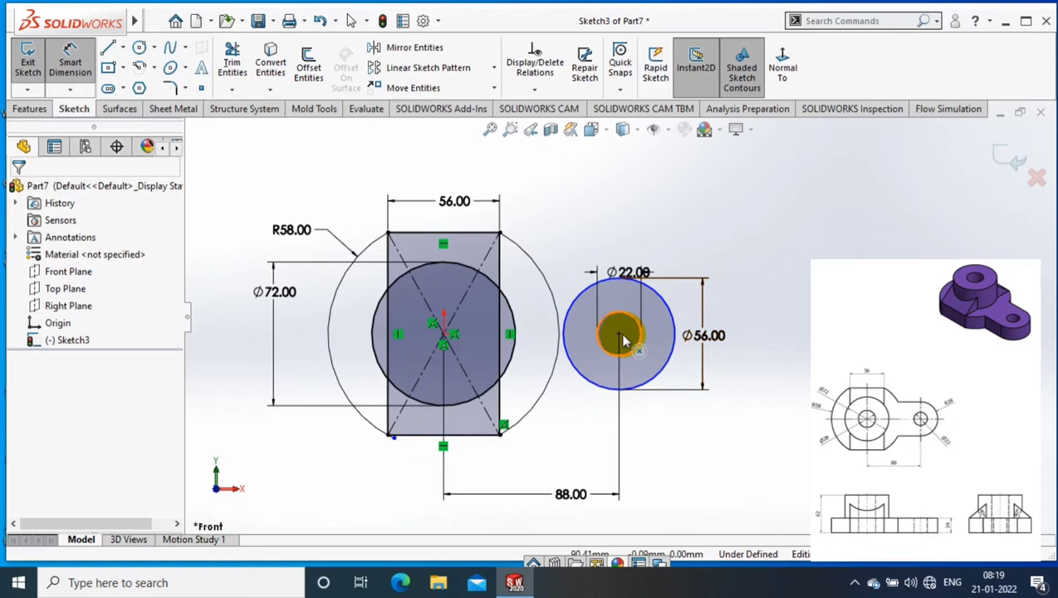
left_click(443, 333)
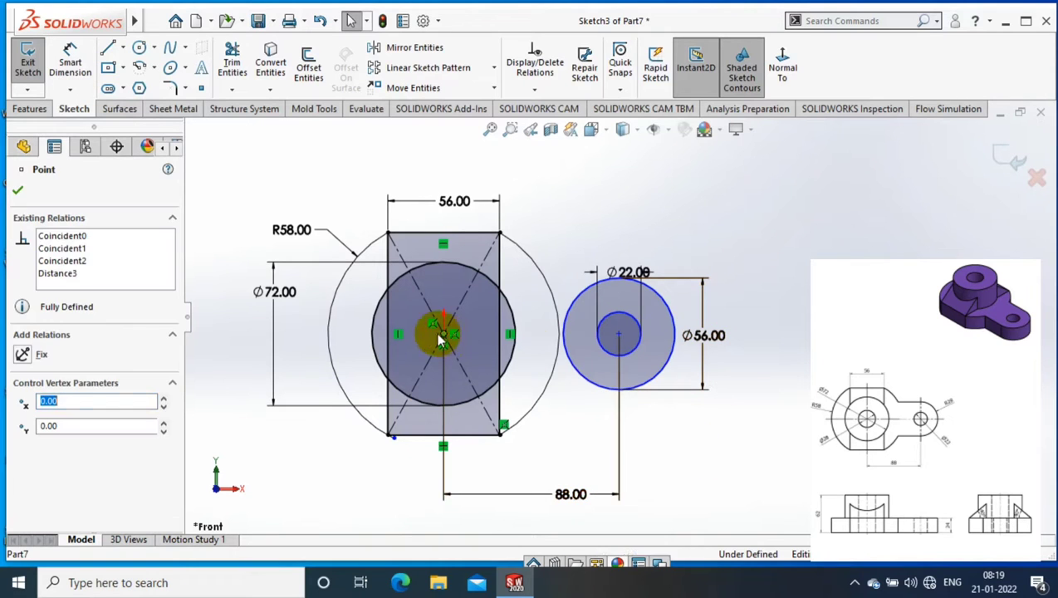
Make the lug and base centres horizontal and draw a line joining the base arc to the lug
left_click(619, 335)
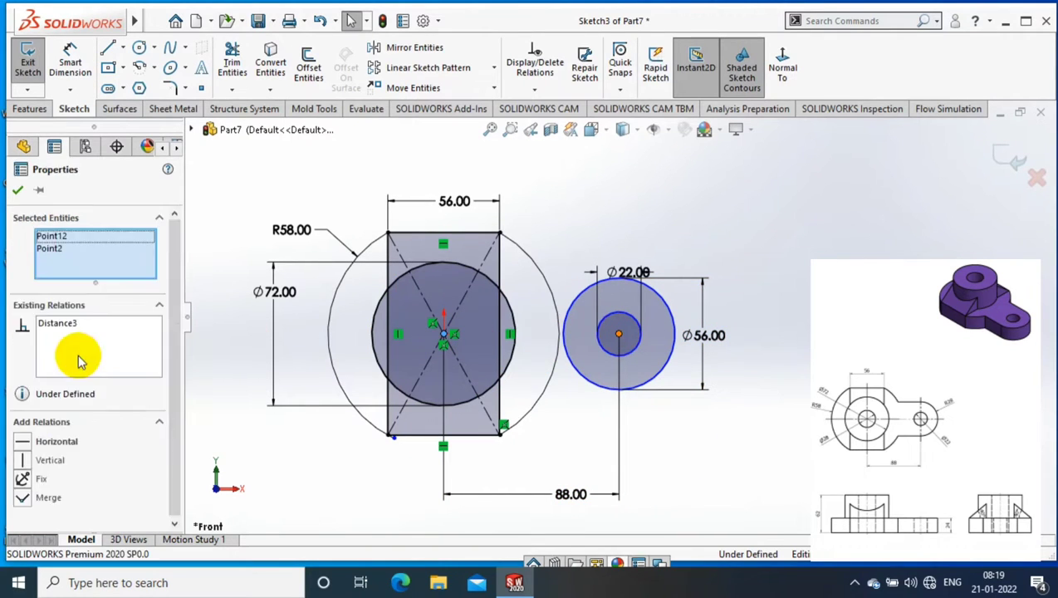
left_click(22, 441)
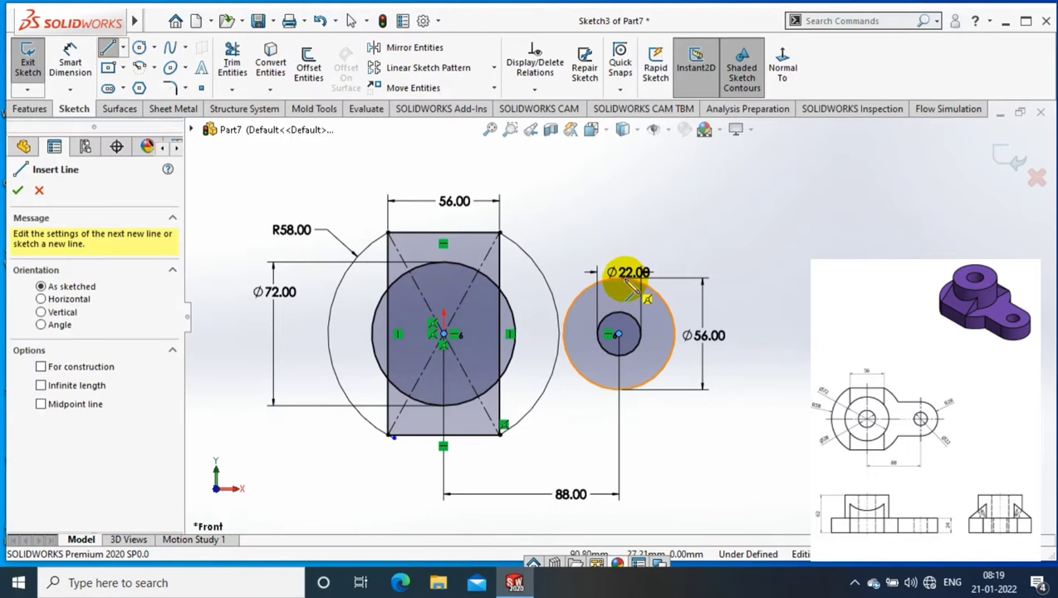
left_click(527, 388)
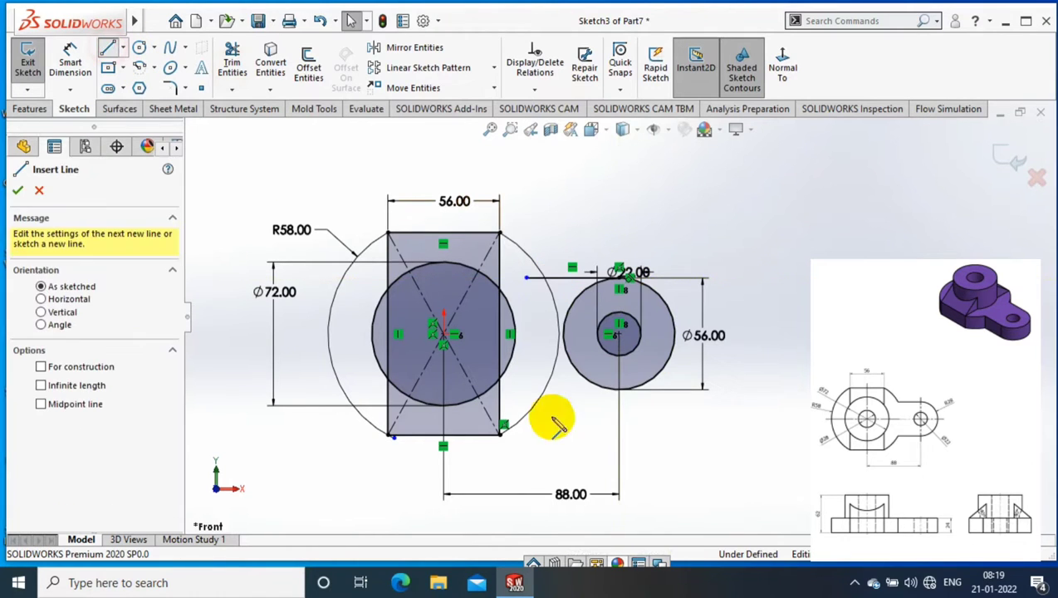
left_click(619, 389)
key("Escape")
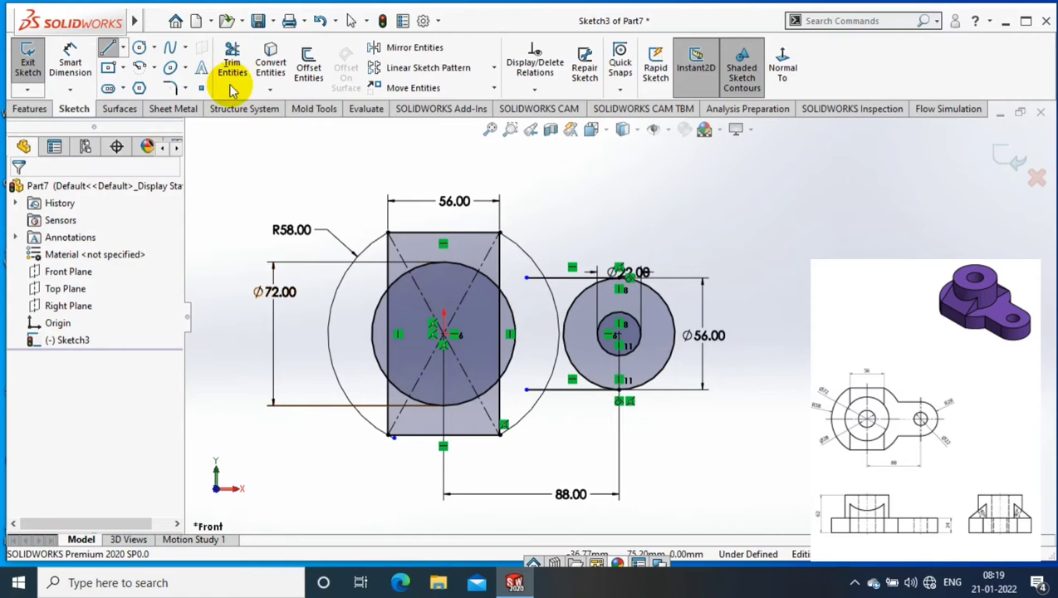
Power-trim the leftover arc segments and exit the sketch
left_click(232, 89)
left_click(242, 105)
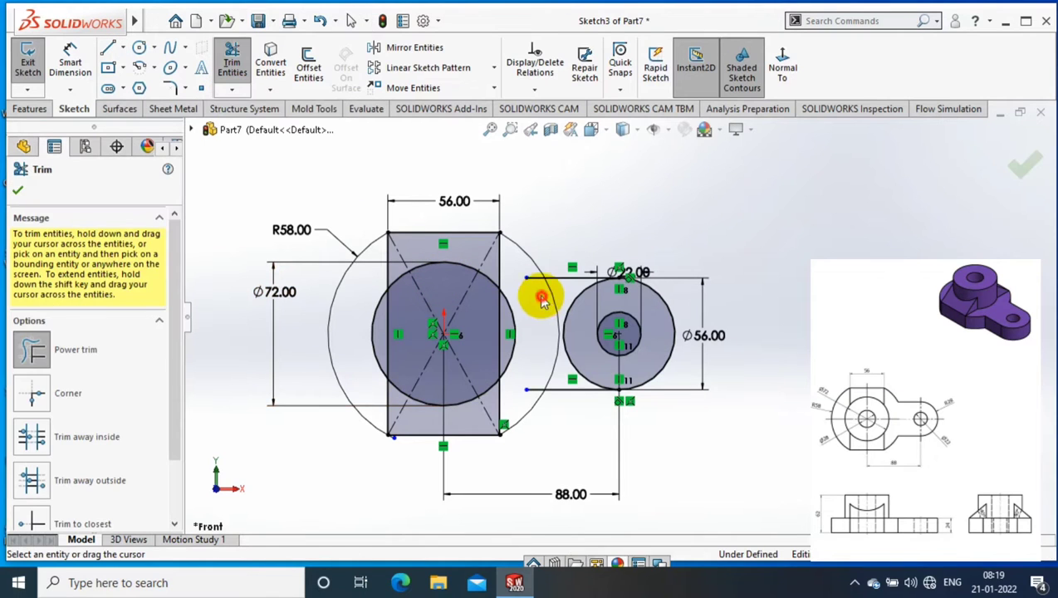
mouse_move(541, 299)
left_mouse_down()
mouse_move(545, 374)
mouse_move(534, 389)
mouse_move(501, 314)
mouse_move(567, 331)
mouse_move(551, 282)
left_mouse_up()
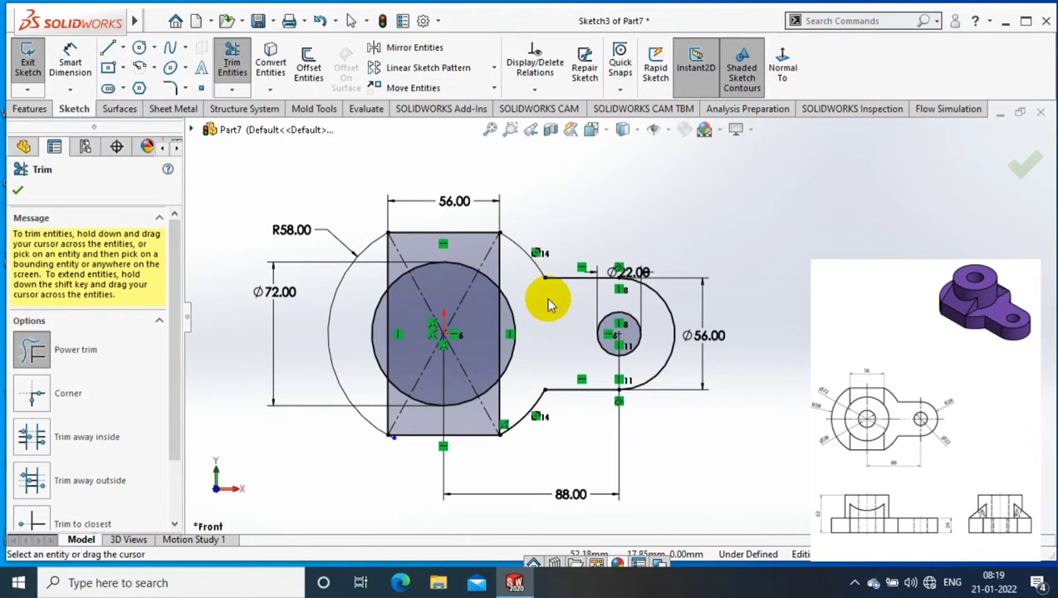
middle_click_drag(538, 297, 712, 204)
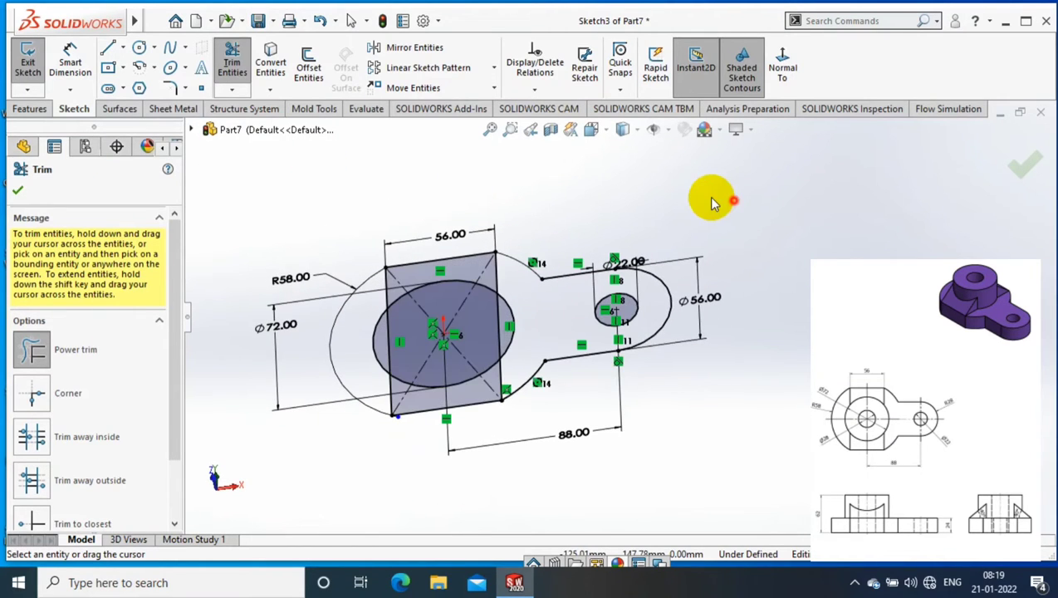
left_click(27, 66)
Extrude all base-and-lug sketch regions 24 mm as a solid, with Thin Feature turned off
left_click(38, 79)
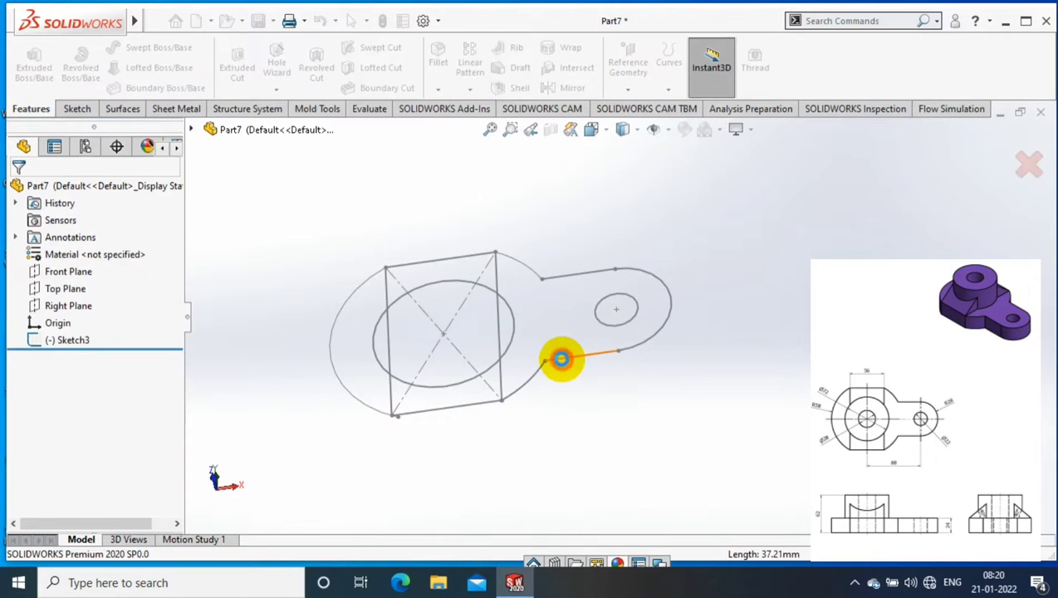
left_click(560, 350)
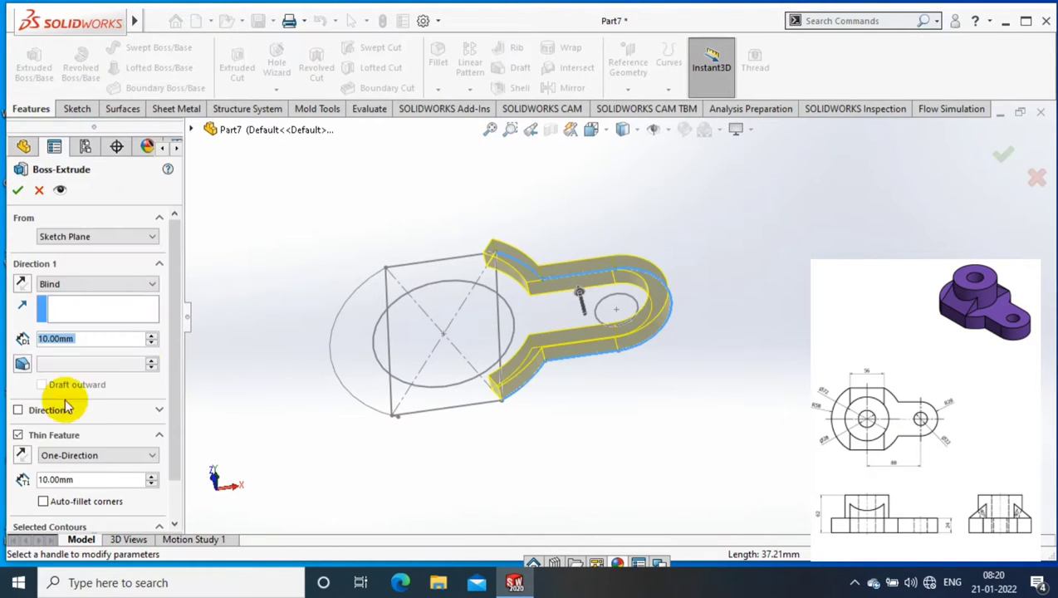
left_click(18, 434)
right_click(101, 479)
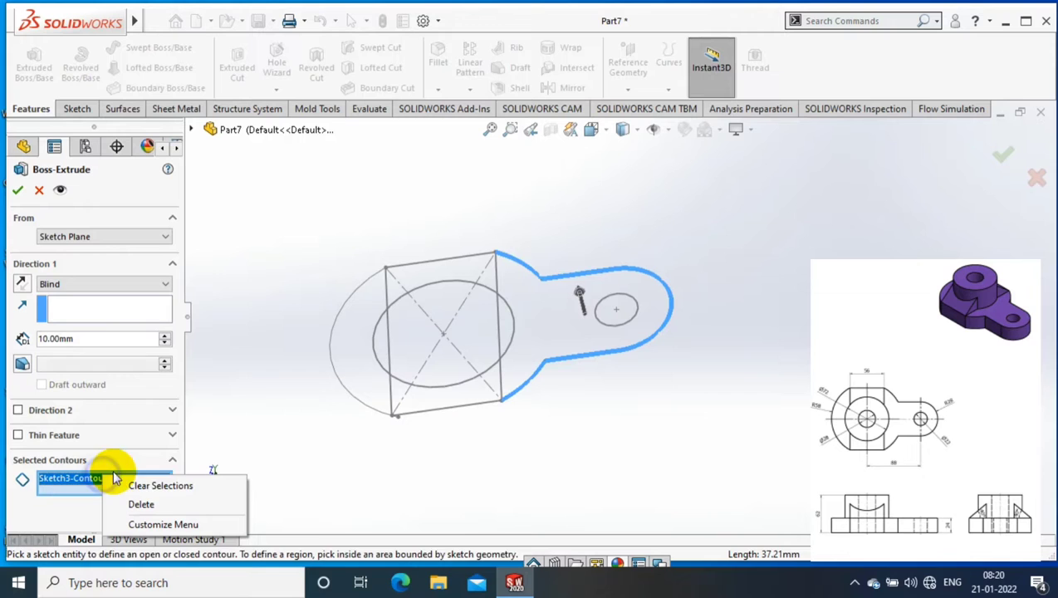
left_click(160, 485)
left_click(415, 299)
left_click(403, 318)
left_click(404, 320)
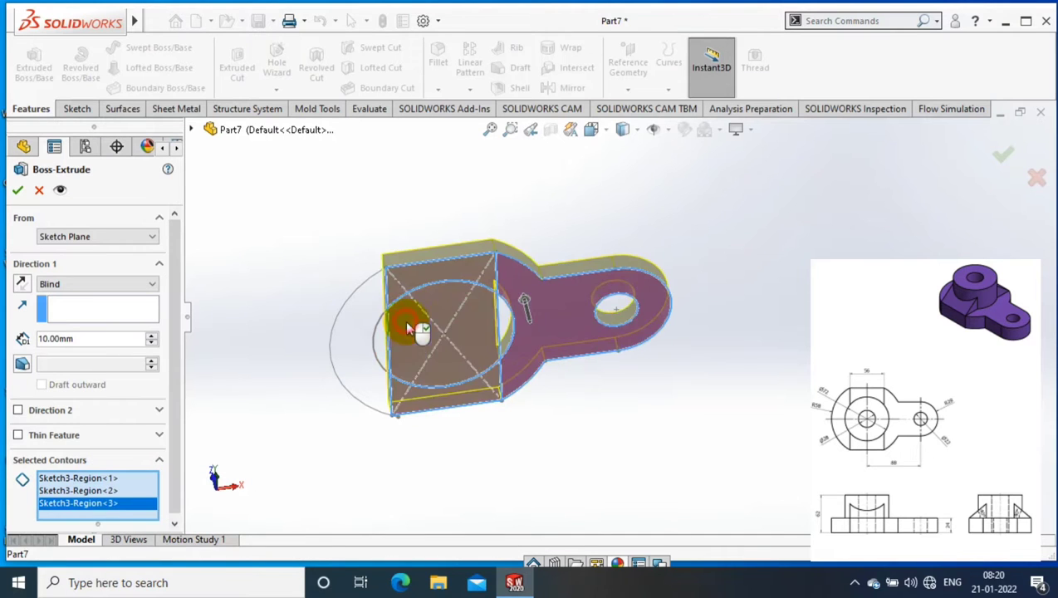
left_click(528, 320)
left_click(389, 346)
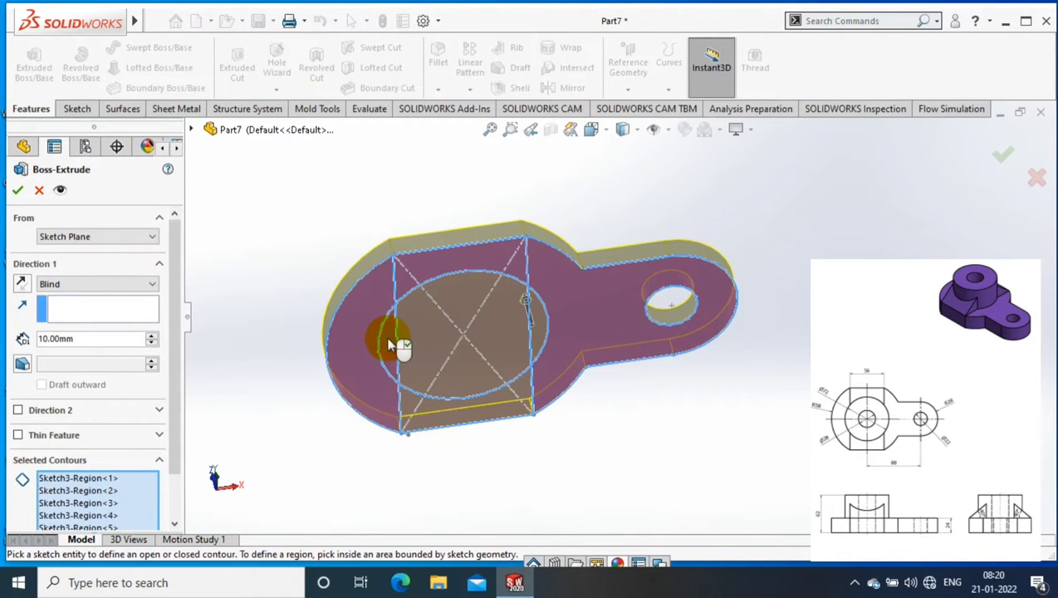
left_click_drag(85, 343, 21, 349)
type("24")
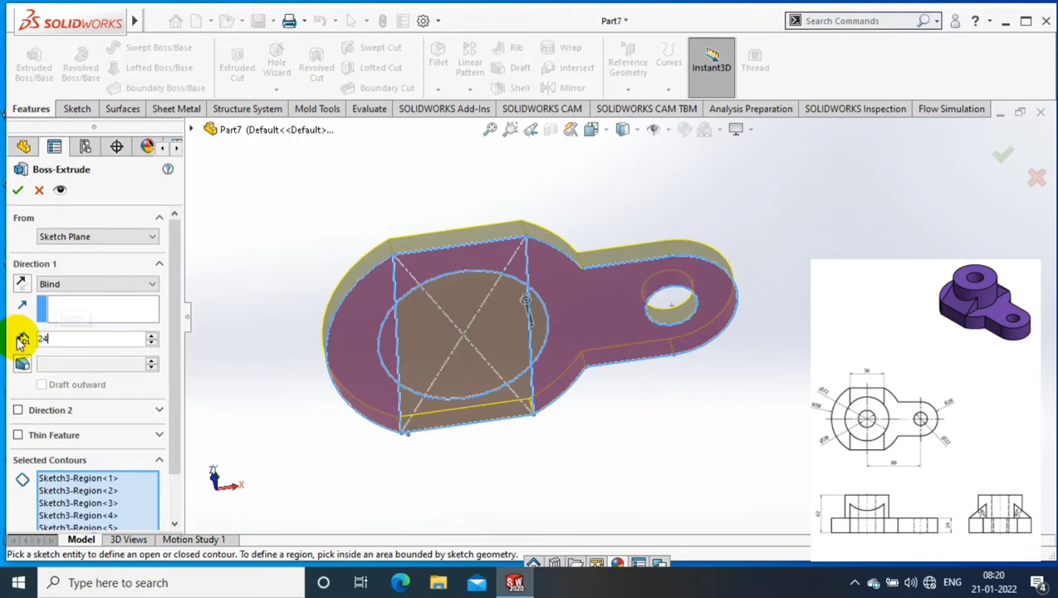
key("Return")
Accept the plate extrusion and start a sketch on its top face, viewed Normal To
left_click(15, 194)
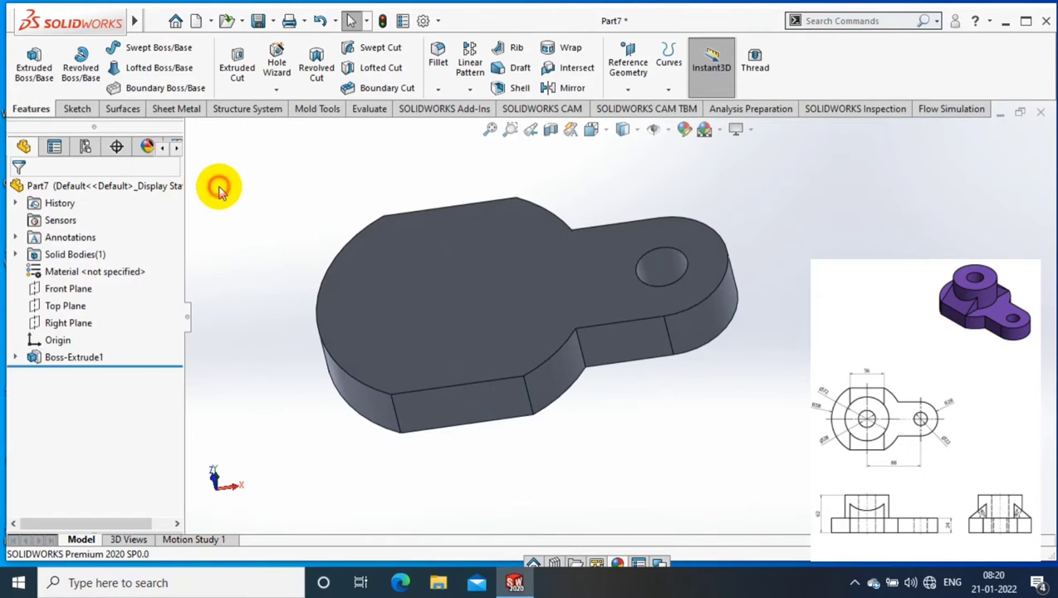
right_click(449, 260)
left_click(548, 170)
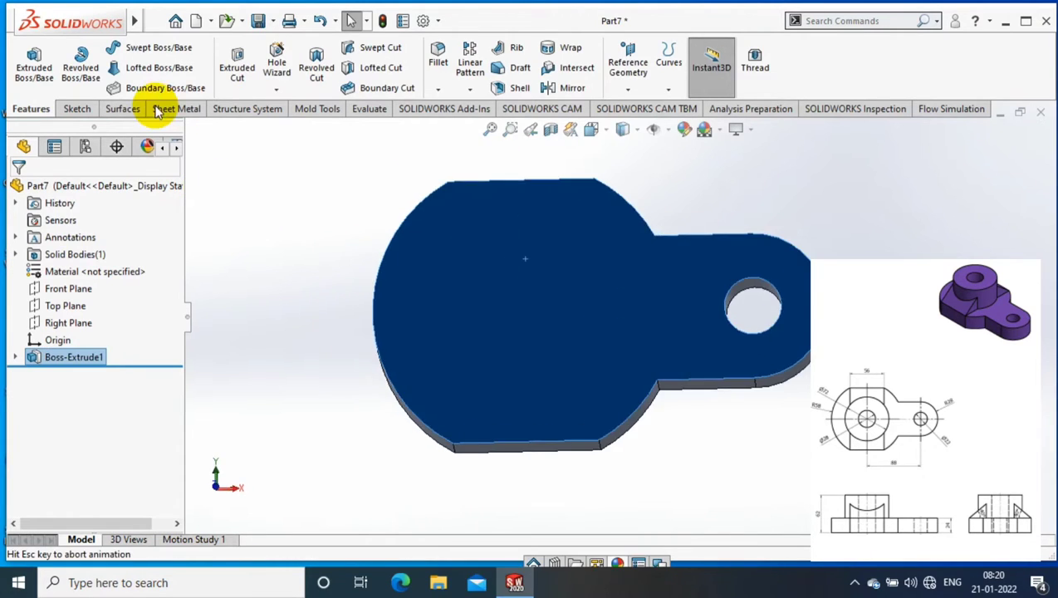
left_click(77, 109)
Draw a Ø72 circle at the origin and begin an Extruded Boss/Base from it
left_click(138, 47)
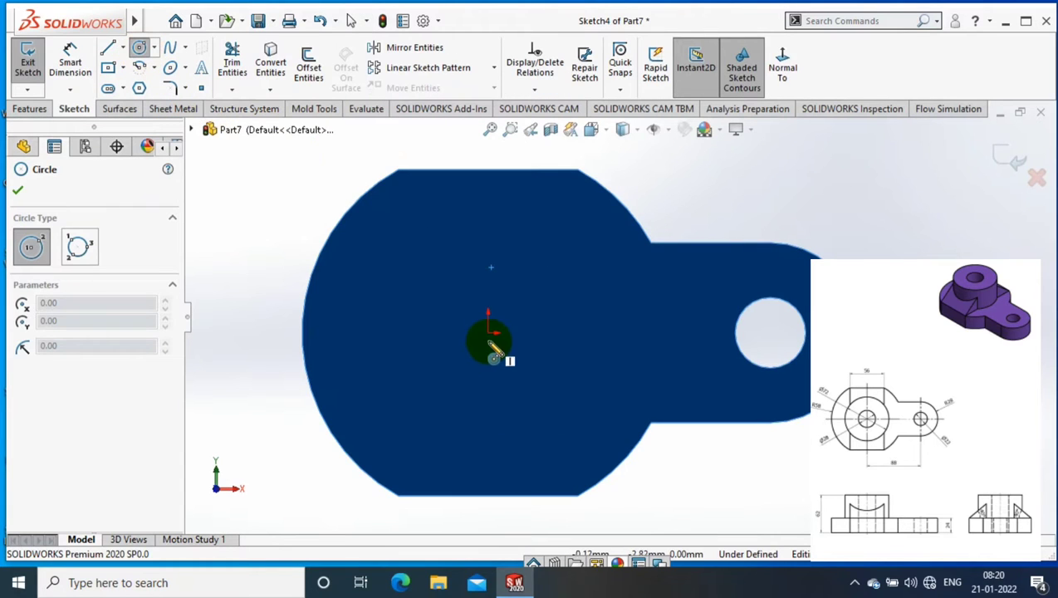
left_click(488, 331)
left_click(415, 296)
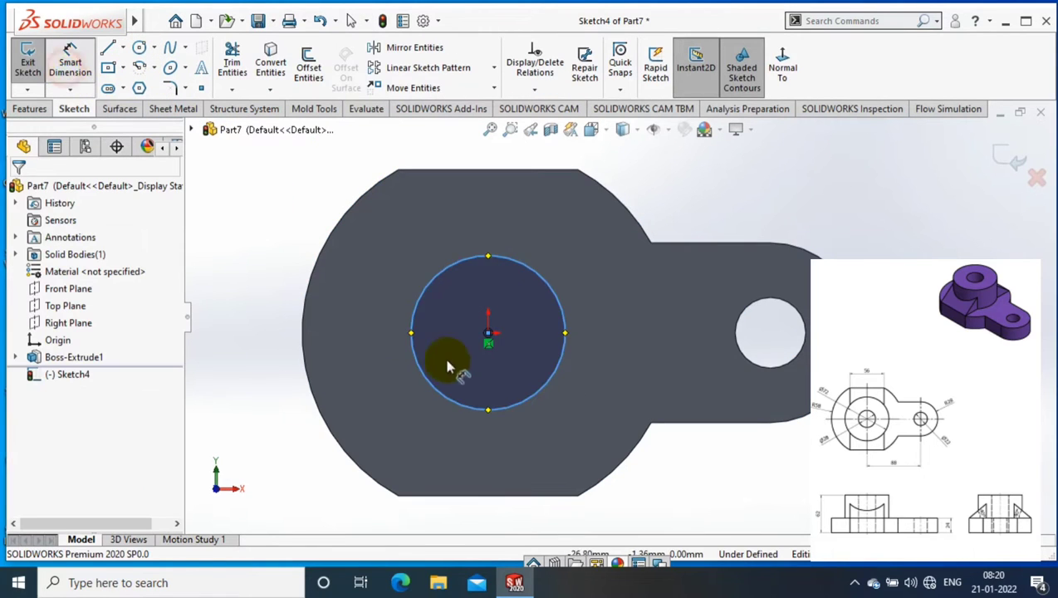
left_click(367, 347)
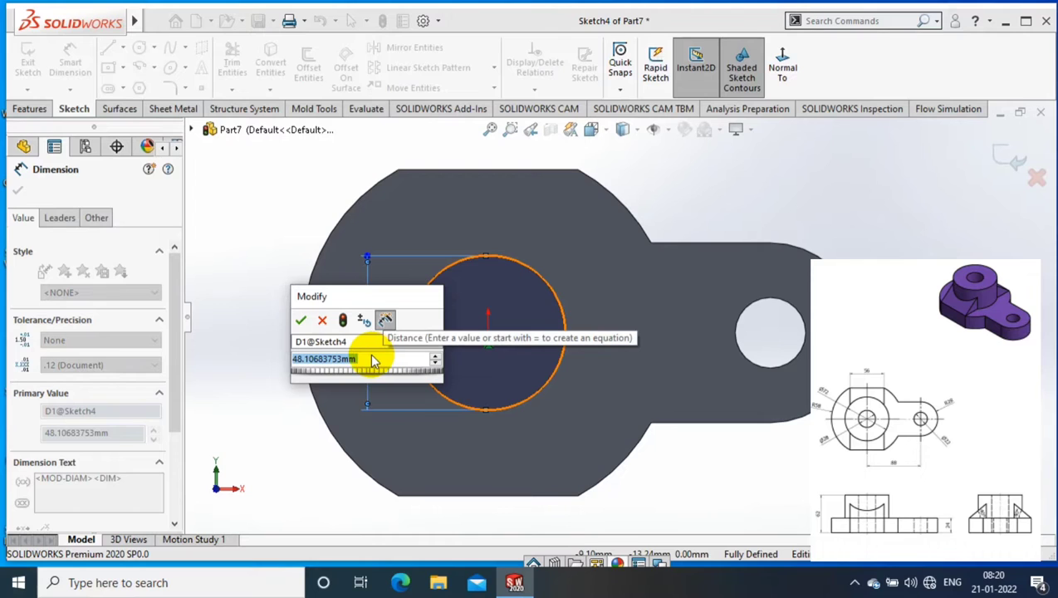
type("72")
key("Return")
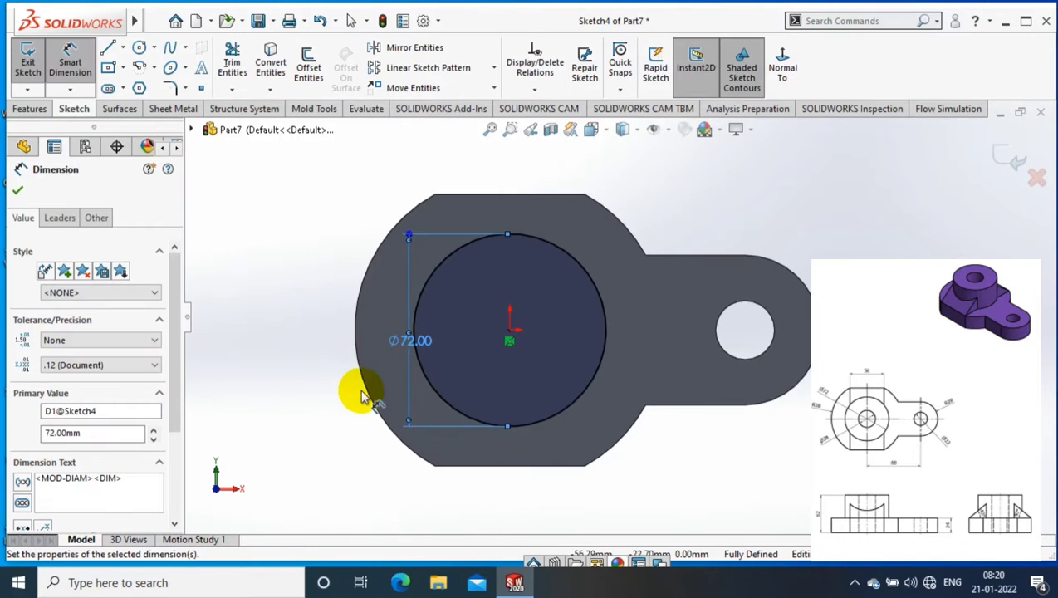
middle_click_drag(405, 409, 314, 226)
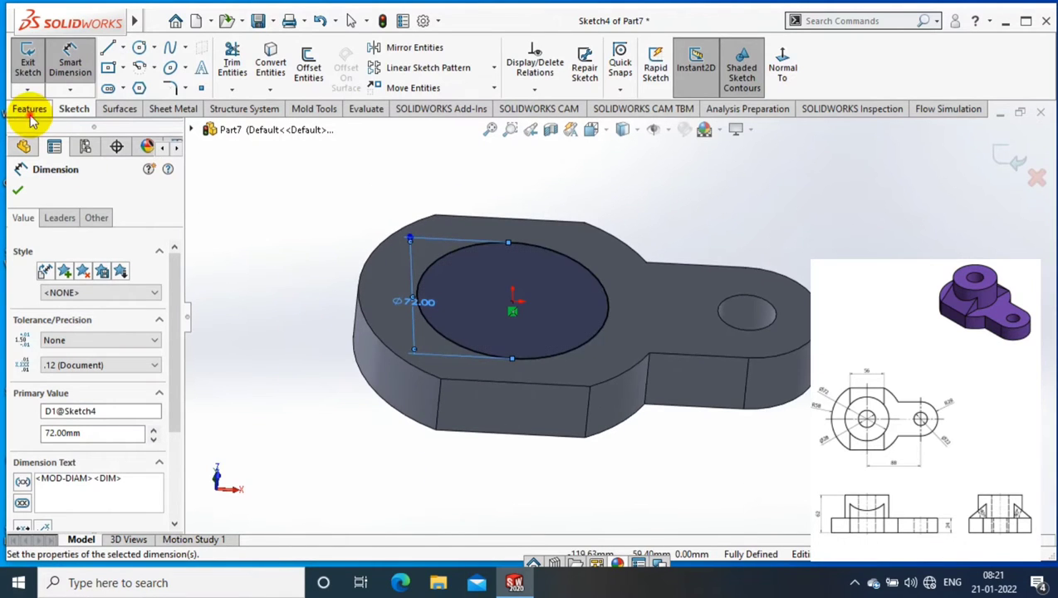
left_click(30, 109)
left_click(33, 67)
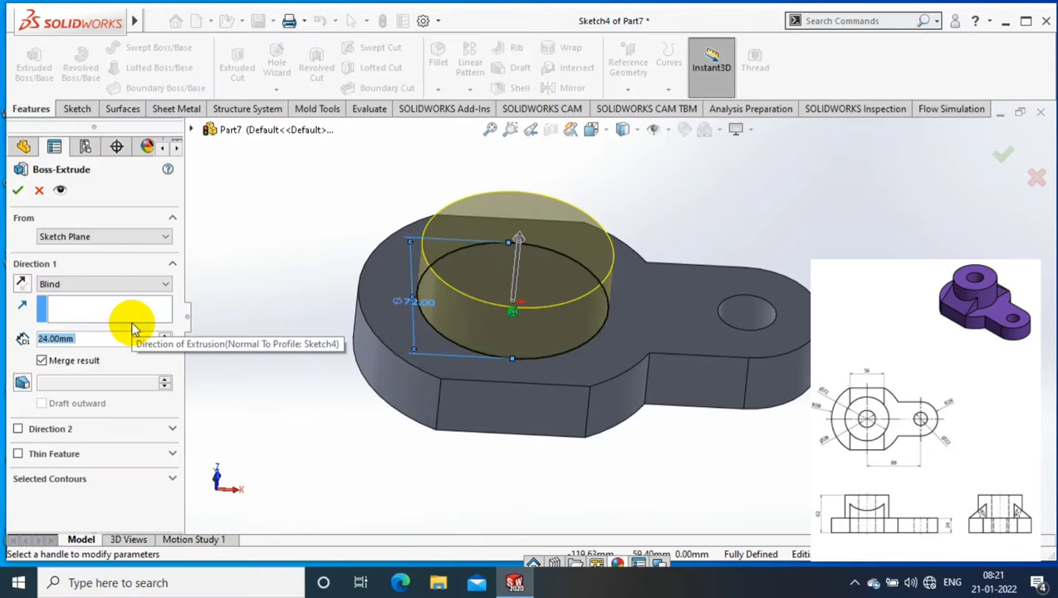
Extrude the Ø72 circle 38 mm upward into a cylindrical boss
type("38")
key("Return")
left_click(18, 190)
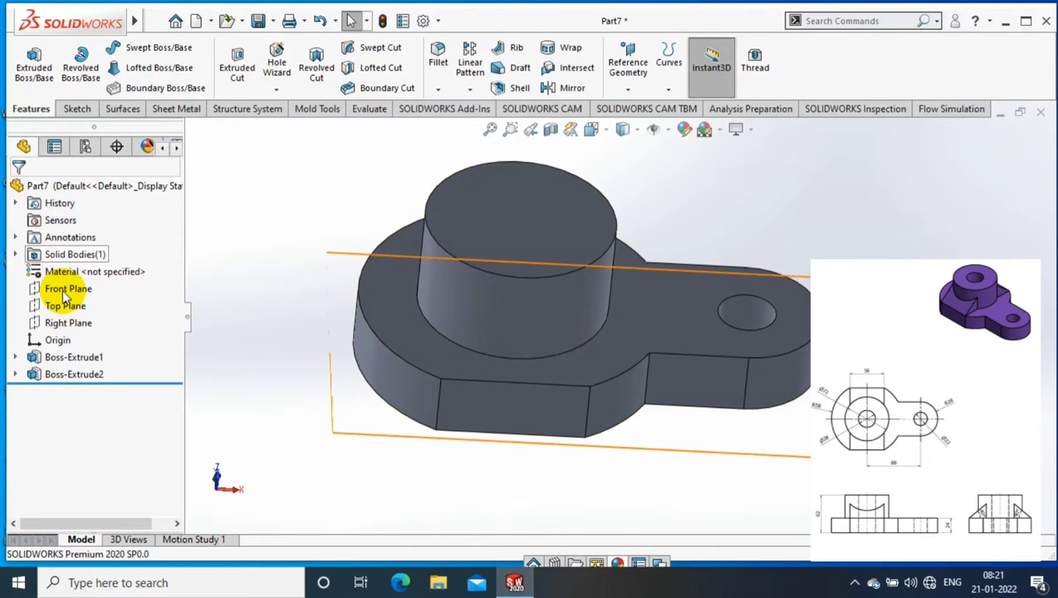
Start a sketch on the Right Plane and draw a diagonal rib line beside the boss
left_click(65, 324)
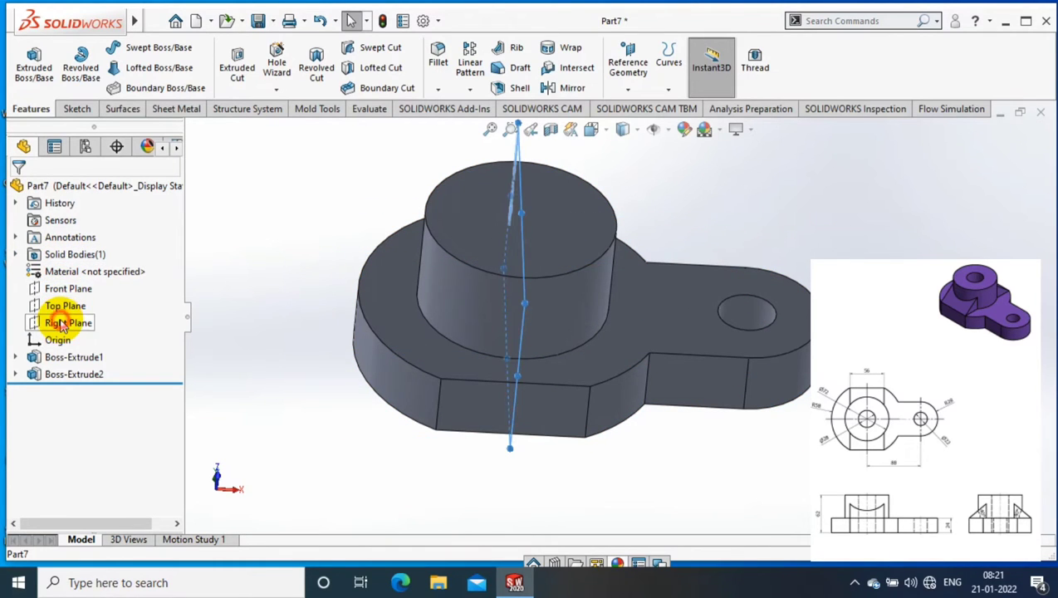
left_click(146, 293)
left_click(75, 108)
key("l")
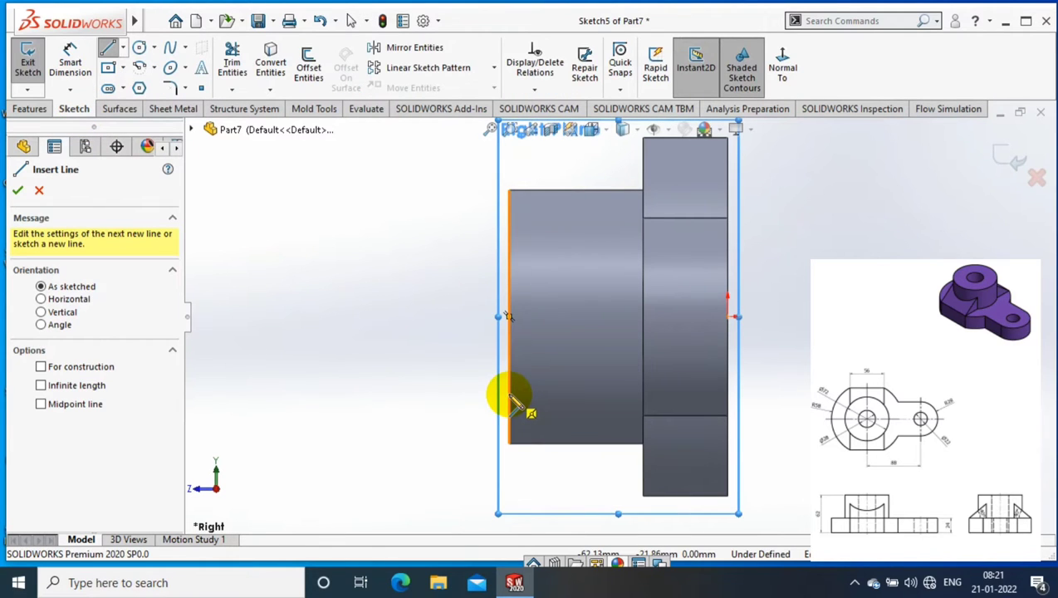
left_click_drag(642, 496, 531, 365)
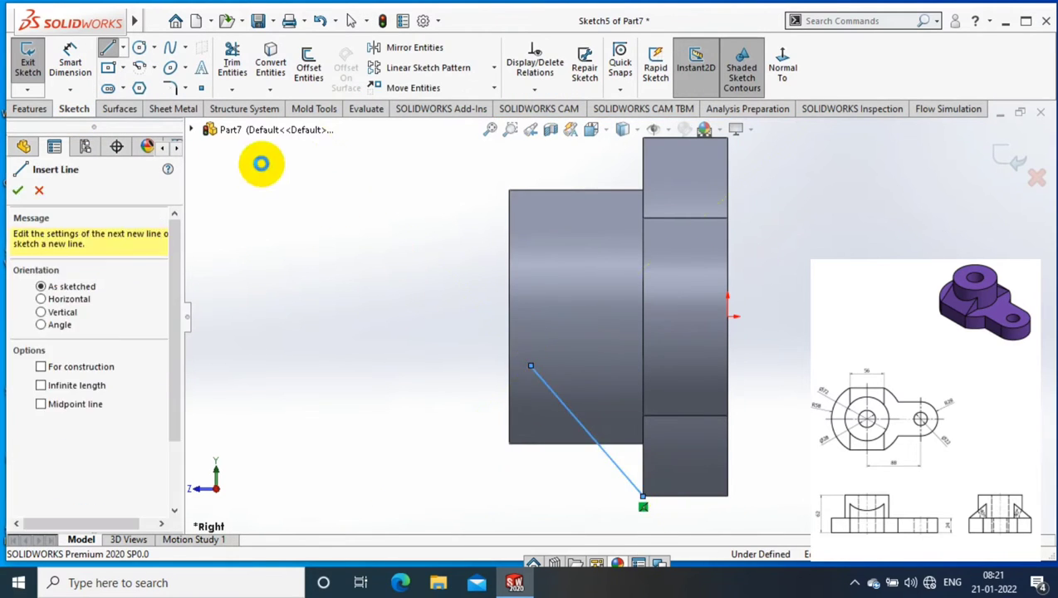
key("Escape")
Dimension the rib line at 40° to the vertical edge
left_click(72, 57)
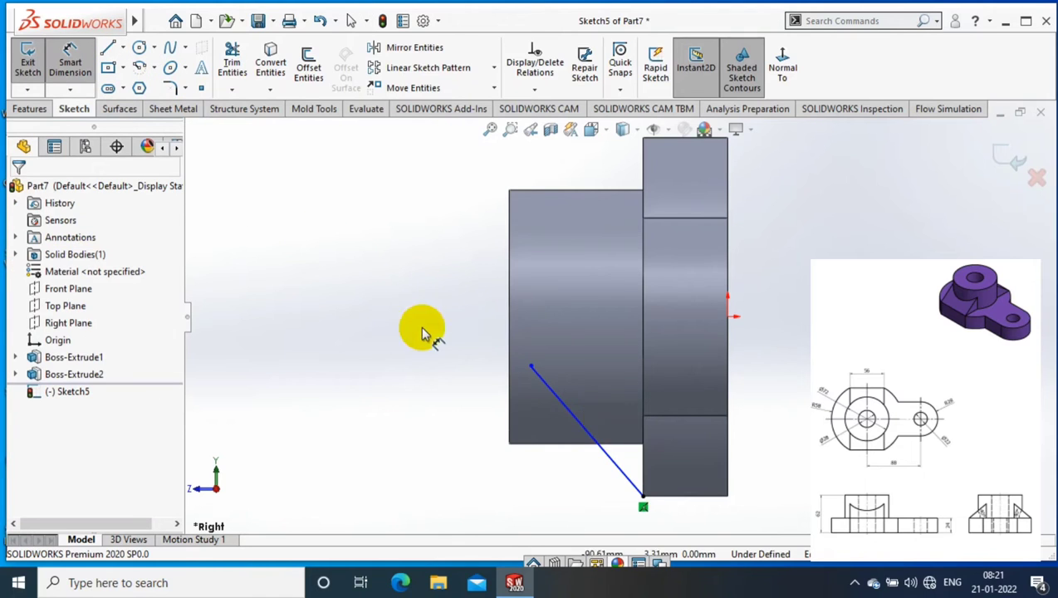
left_click(613, 415)
left_click(643, 465)
left_click(610, 399)
type("40")
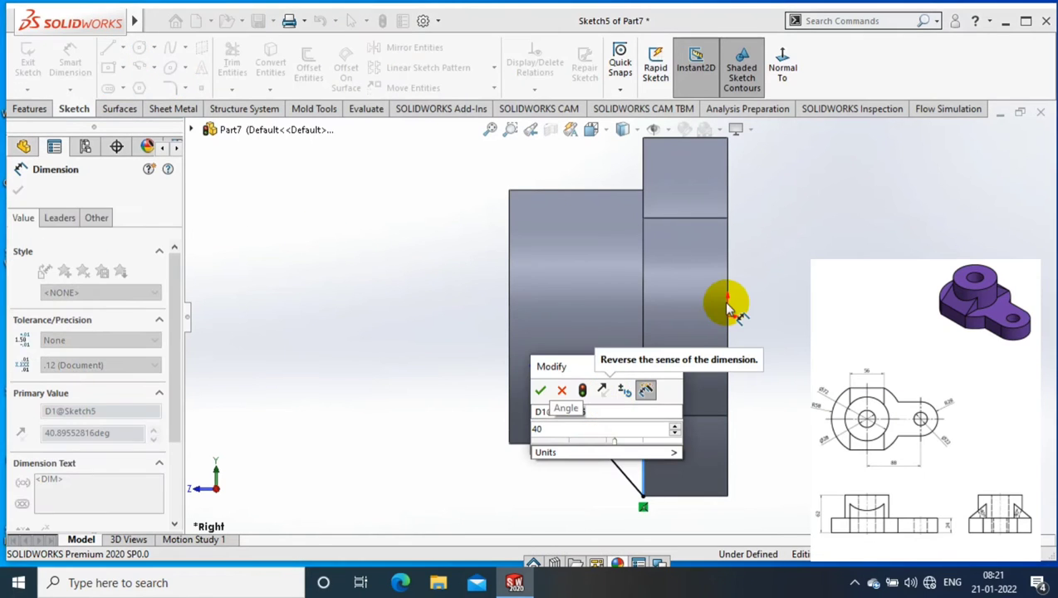
key("Return")
Draw a horizontal centreline from the part's right edge
left_click(108, 49)
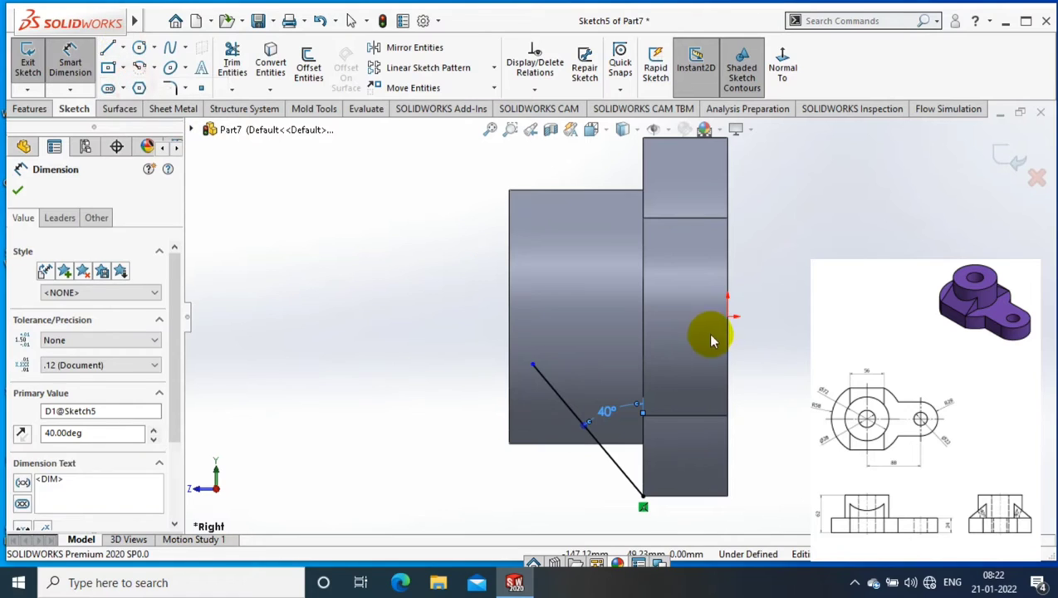
left_click(727, 317)
left_click(637, 316)
scroll(794, 299, "down", 2)
key("Escape")
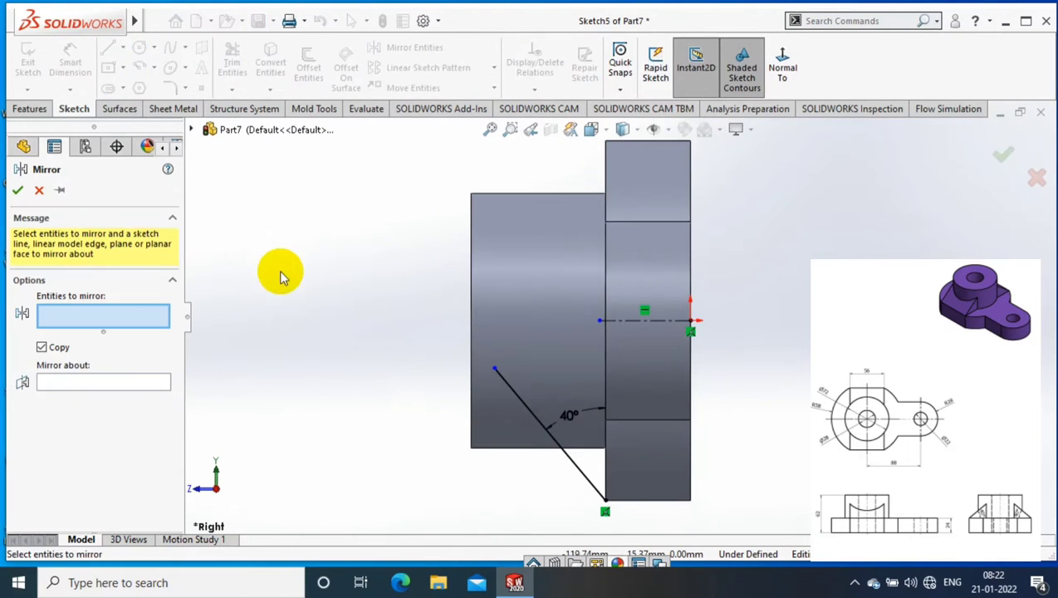
Mirror the 40° line about the centreline and exit the sketch
left_click(519, 403)
left_click(87, 383)
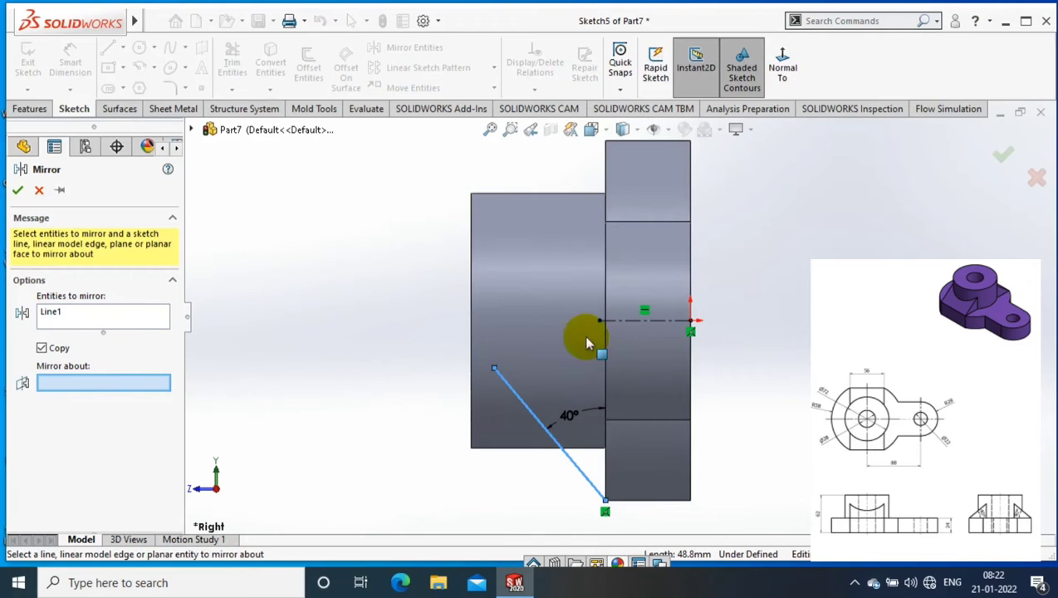
left_click(697, 321)
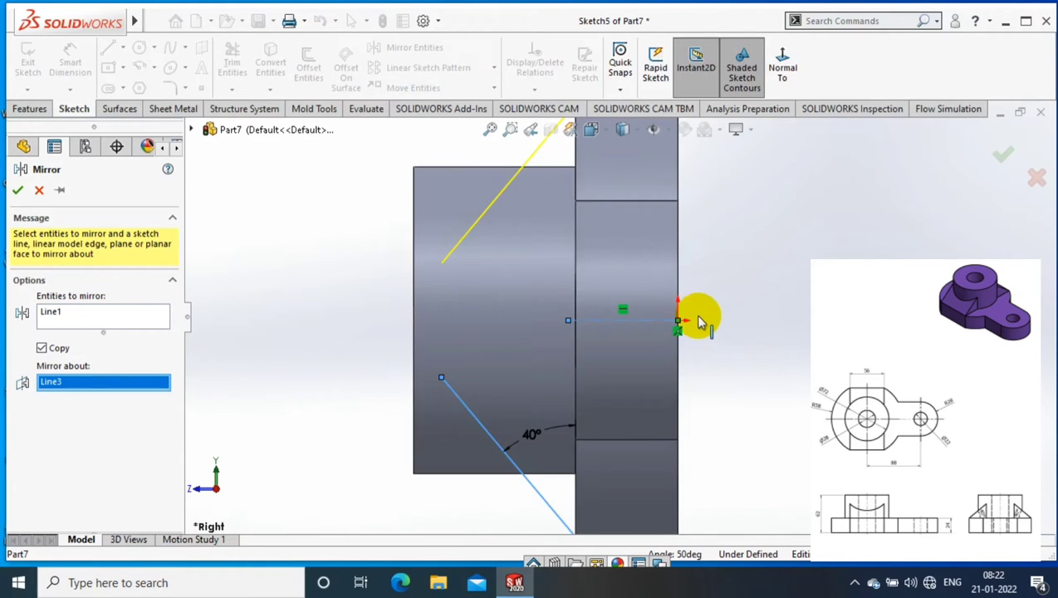
left_click(17, 189)
middle_click_drag(308, 235, 449, 137)
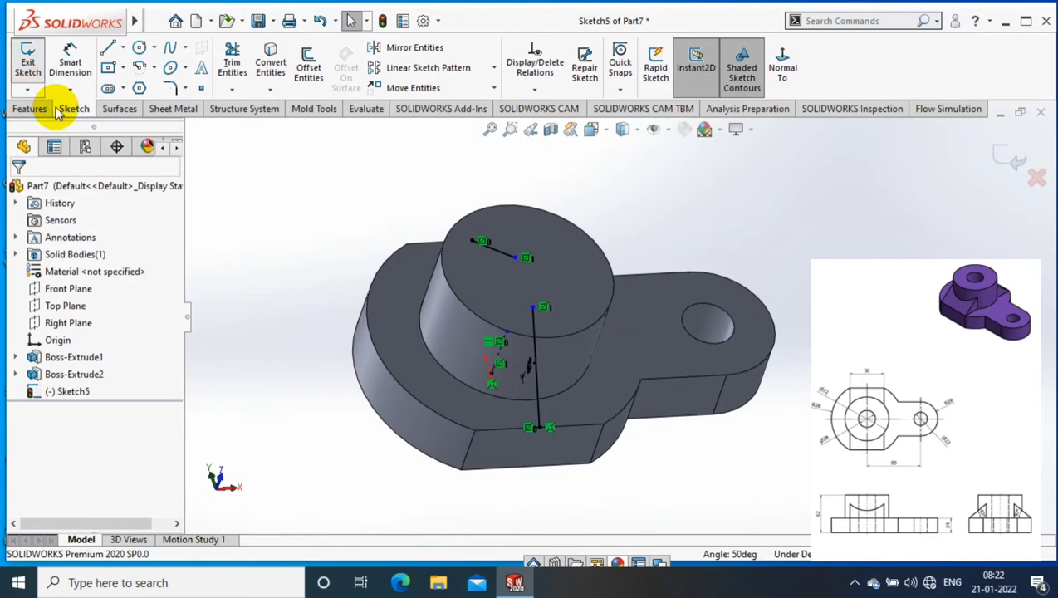
left_click(28, 68)
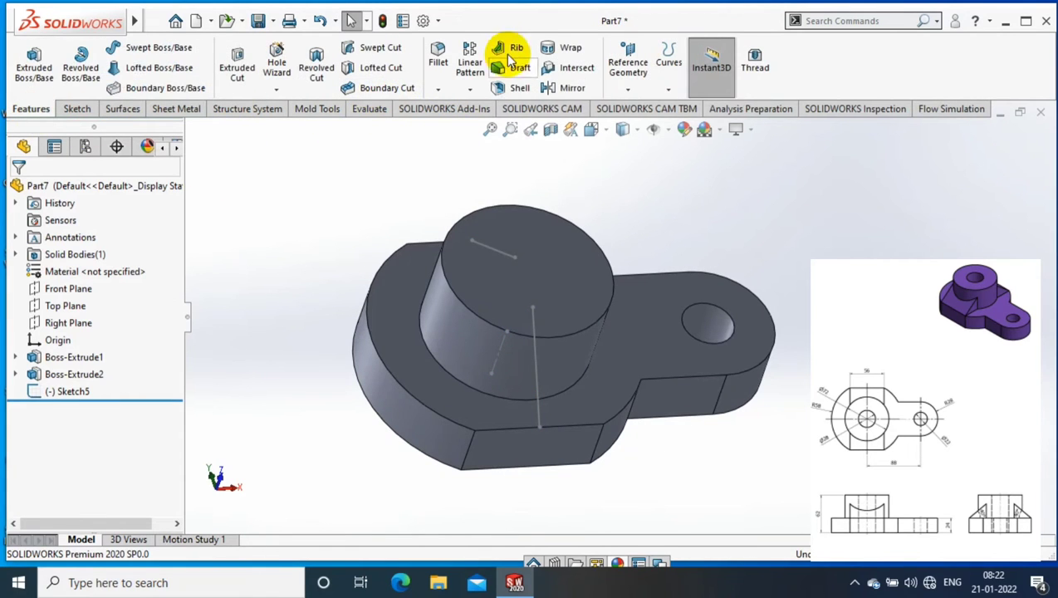
Attempt a 56 mm rib from the sketch line, then cancel it after the rebuild error
left_click(510, 47)
left_click(535, 363)
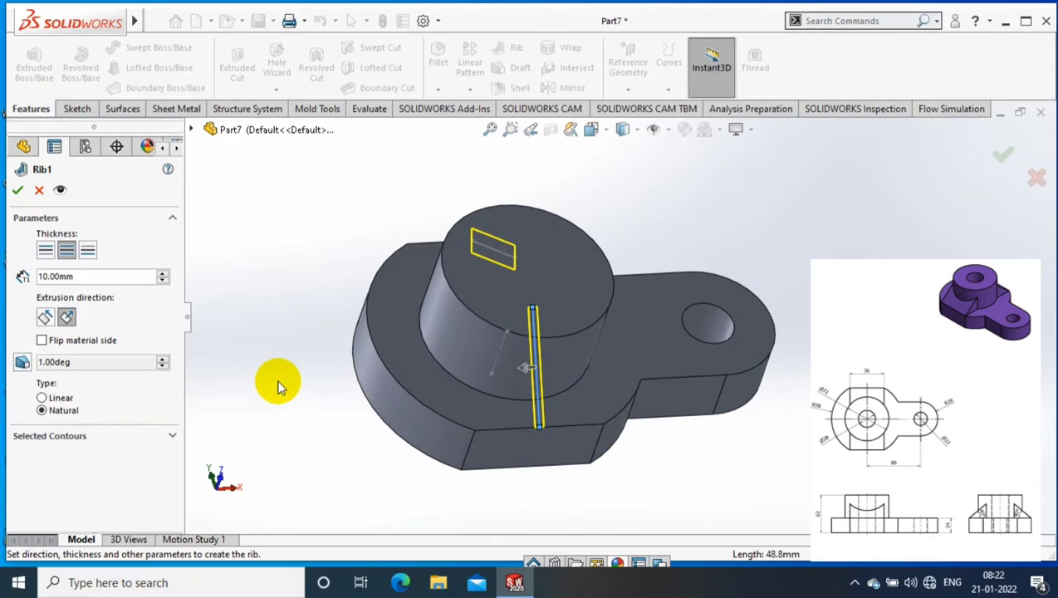
middle_click_drag(300, 359, 378, 416)
type("56")
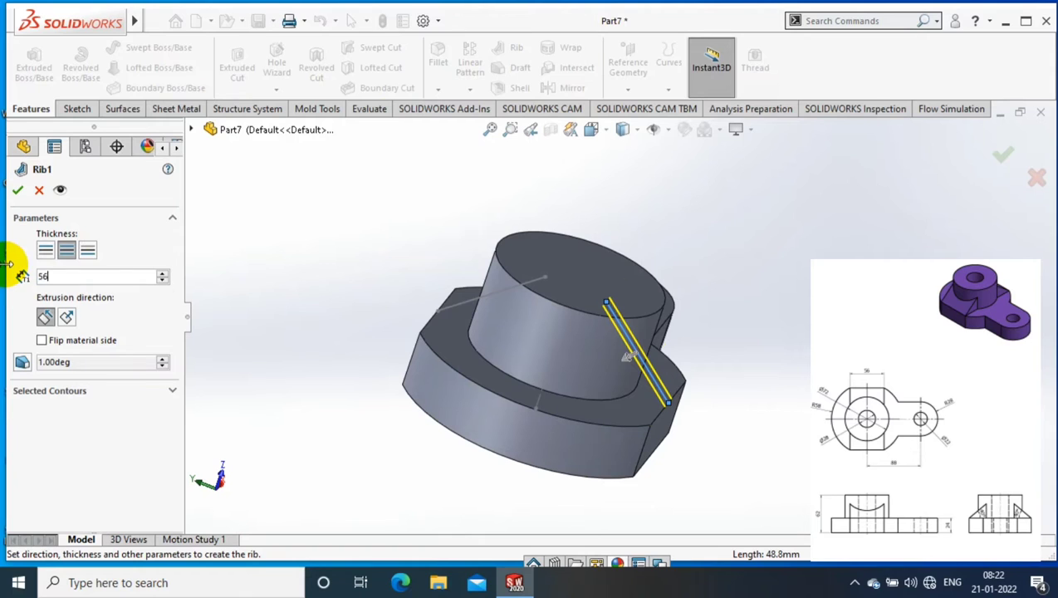
key("Return")
left_click(18, 190)
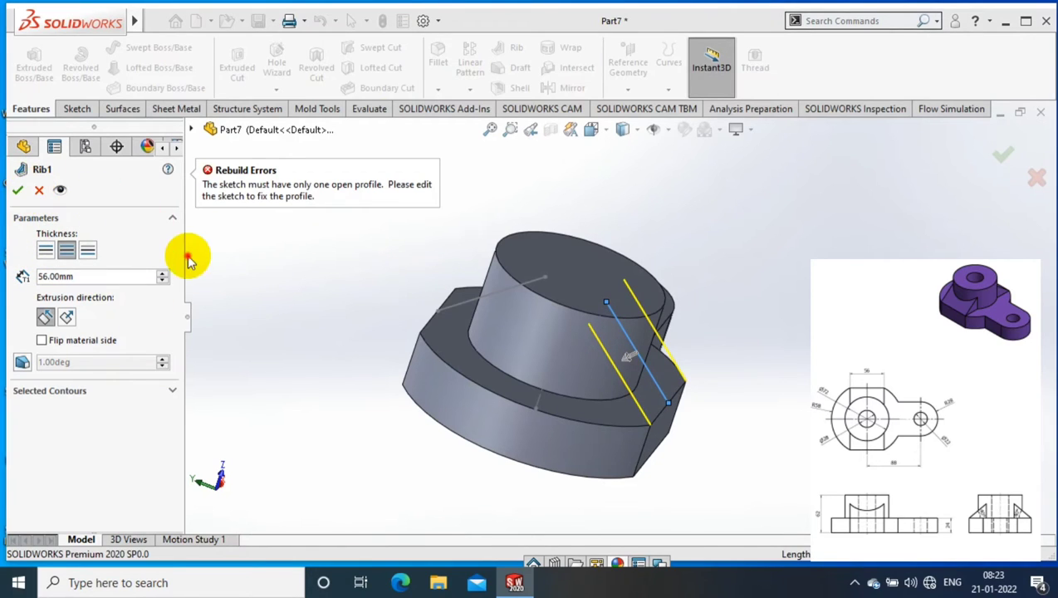
key("Escape")
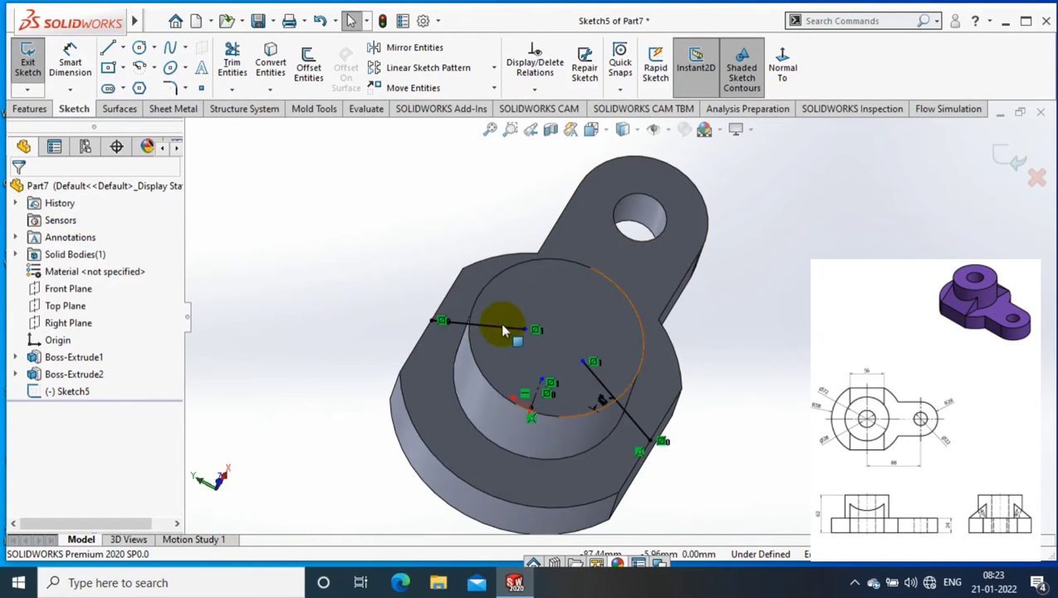
Make the extra line in Sketch5 construction geometry and exit the sketch
left_click(499, 325)
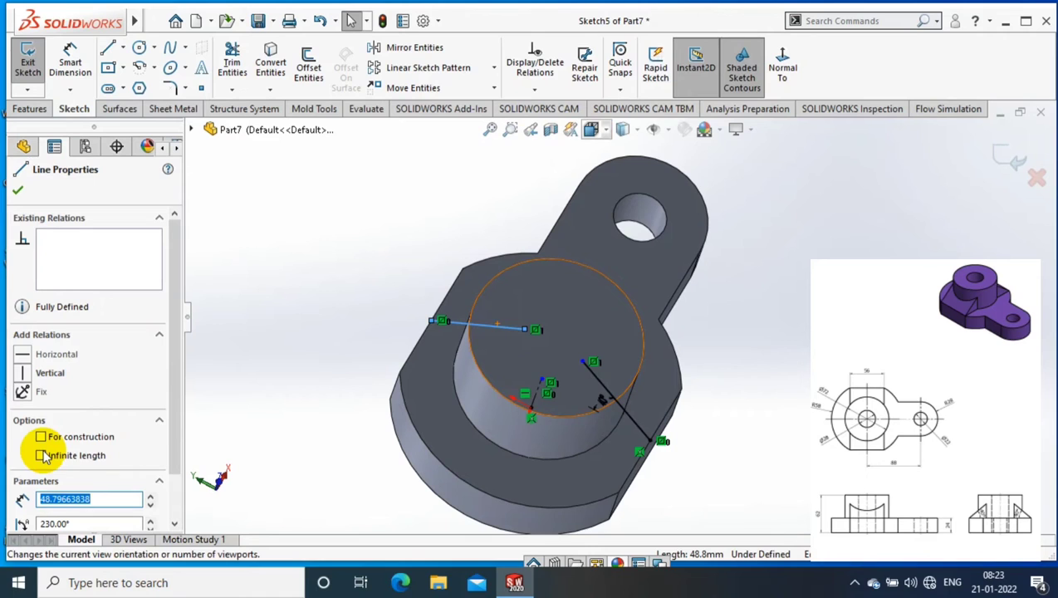
left_click(276, 229)
key("z")
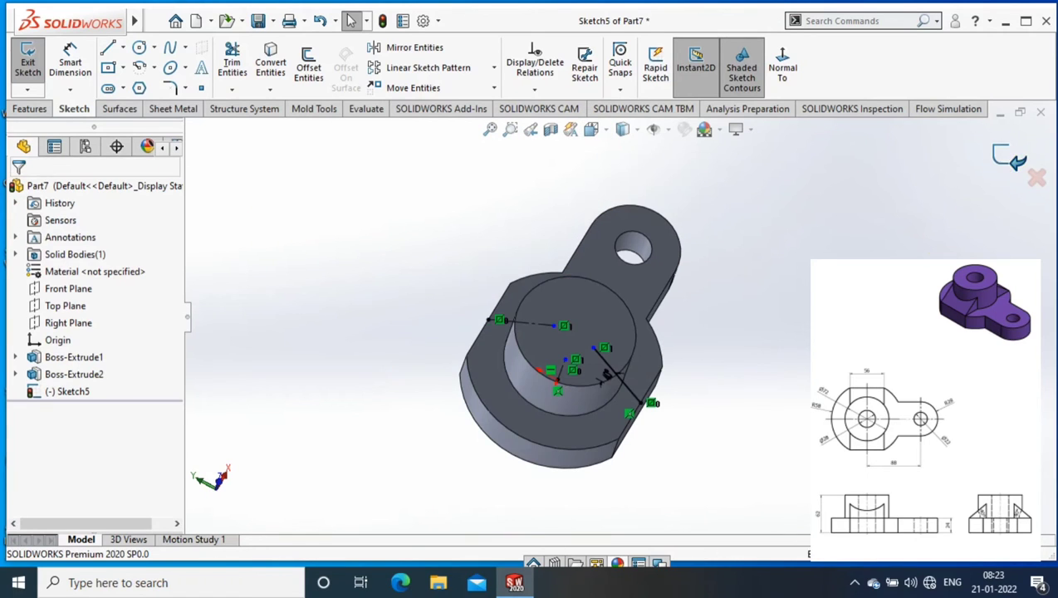
left_click(1009, 158)
mouse_move(791, 167)
middle_mouse_down()
mouse_move(739, 287)
mouse_move(771, 308)
mouse_move(756, 328)
mouse_move(406, 354)
middle_mouse_up()
Create a 56 mm thick rib from the sketch line beside the boss
left_click(516, 47)
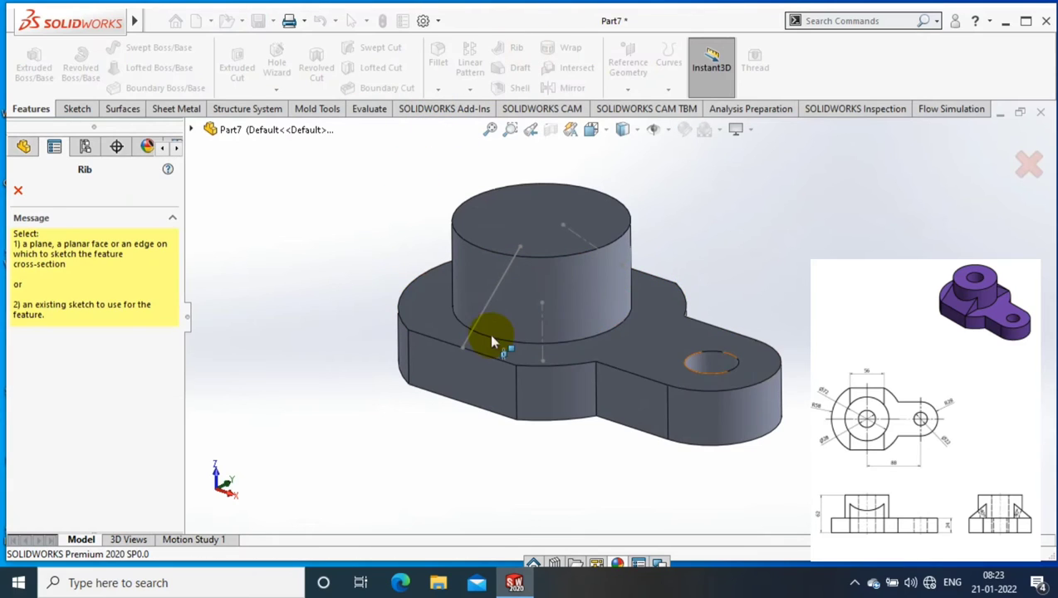
left_click(477, 323)
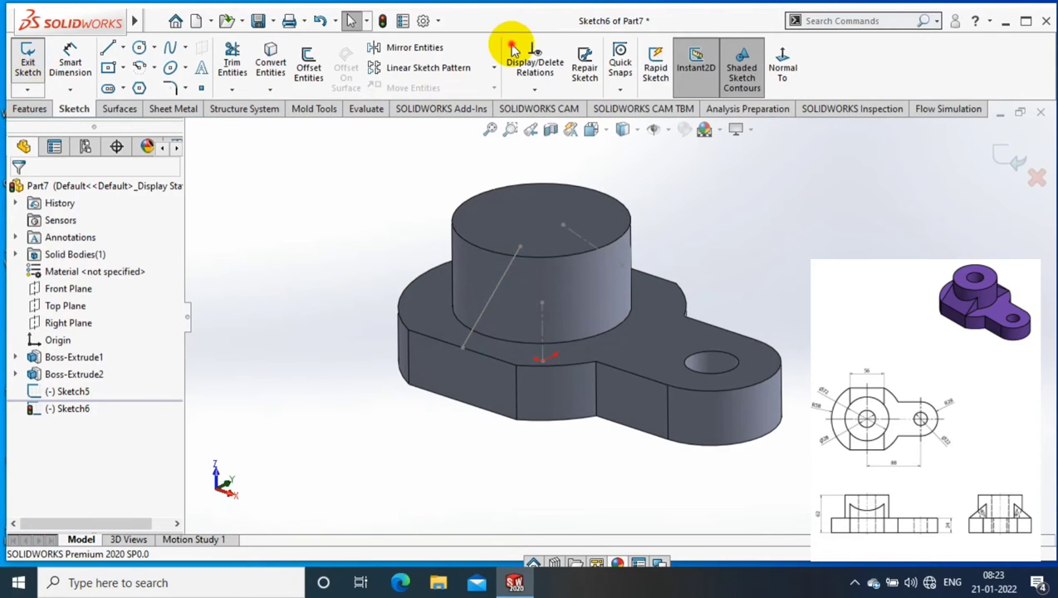
left_click(413, 314)
left_click(77, 282)
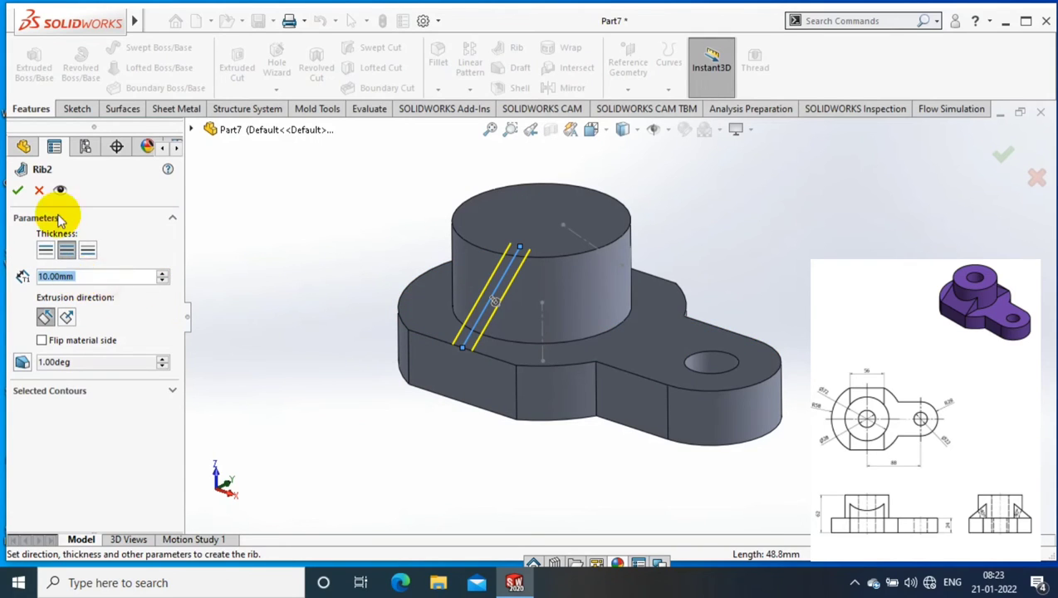
type("56")
key("Return")
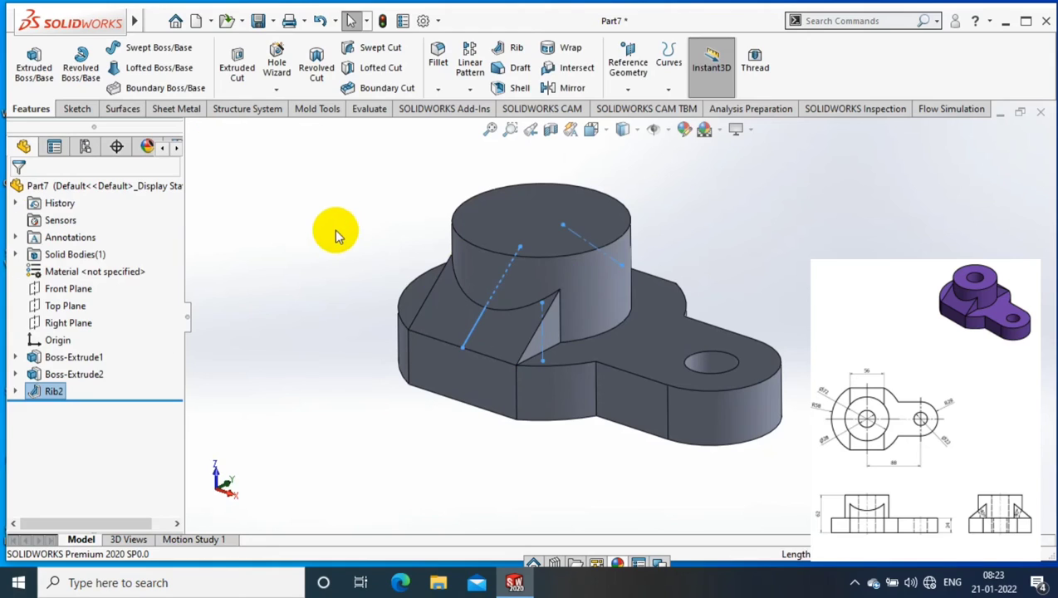
scroll(315, 276, "down", 3)
middle_click_drag(365, 318, 419, 330)
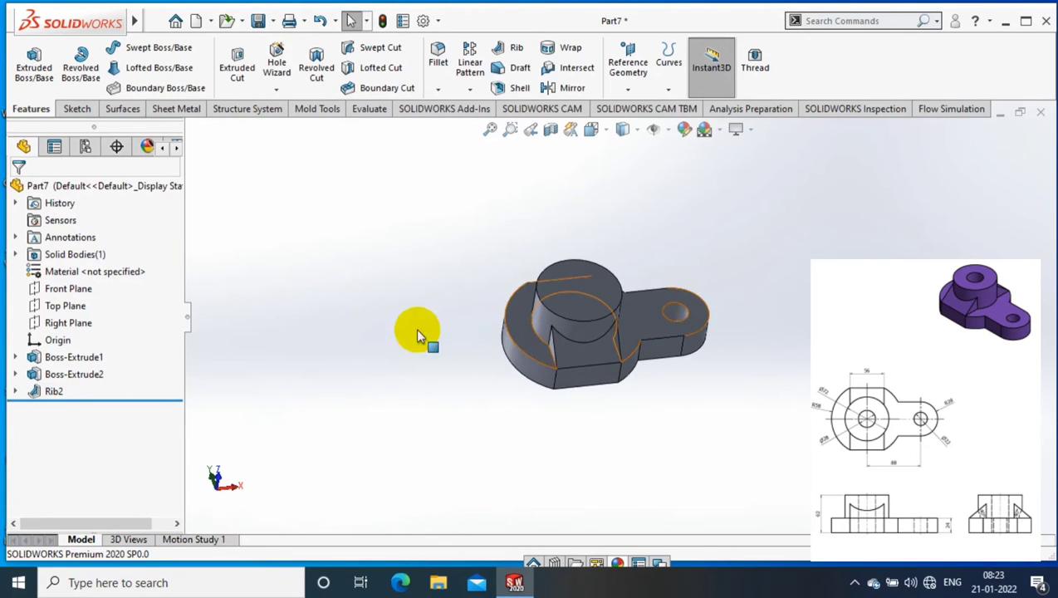
Mirror Rib2 across the Top Plane to add the matching rib on the other side
left_click(65, 305)
left_click(572, 87)
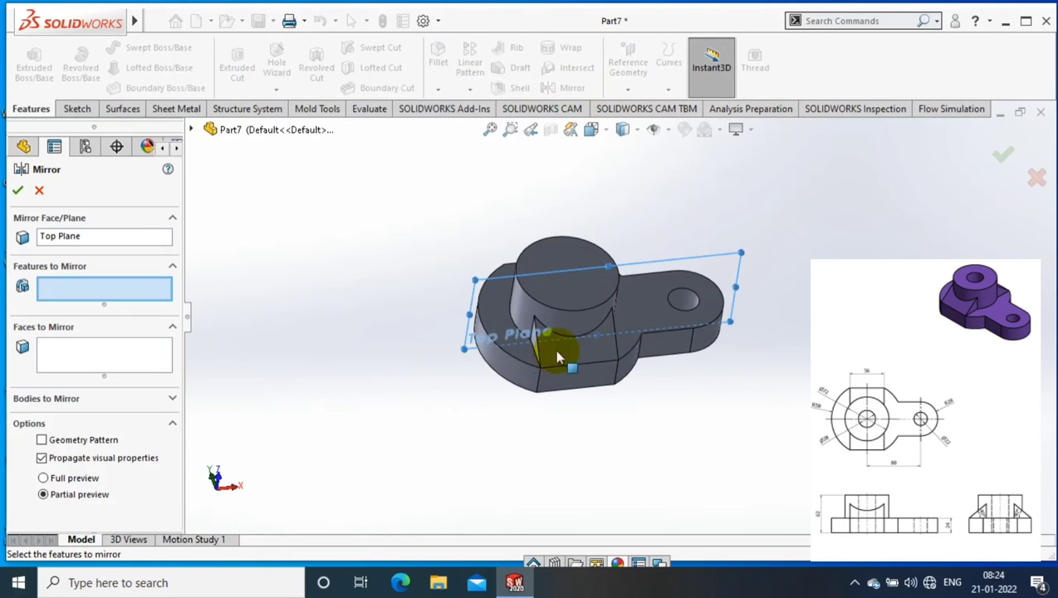
left_click(586, 357)
left_click(17, 189)
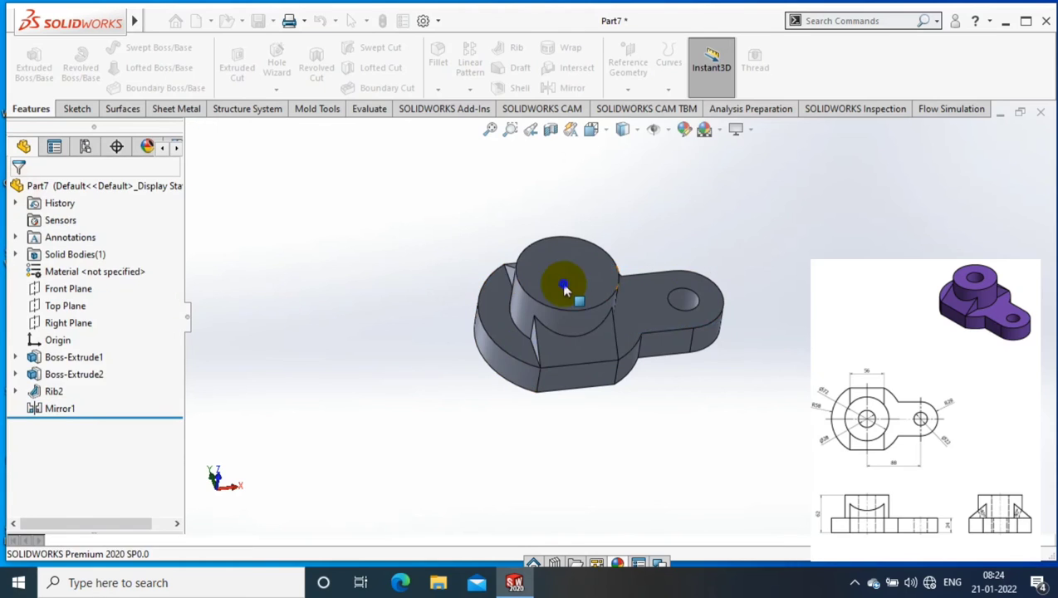
right_click(564, 270)
left_click(678, 169)
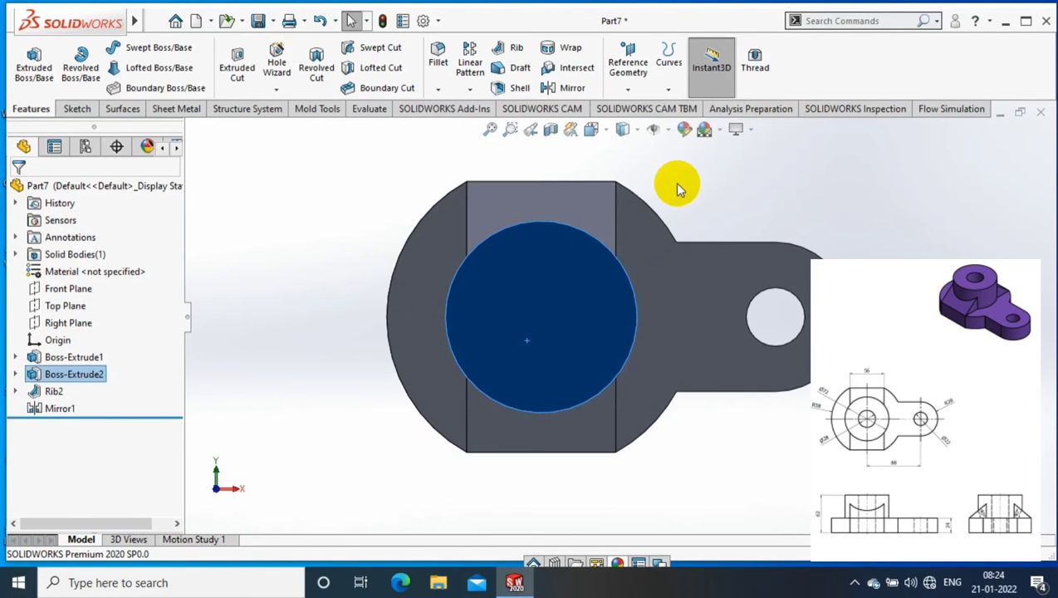
Sketch a Ø28 mm circle at the centre of the boss top face
left_click(76, 109)
left_click(141, 48)
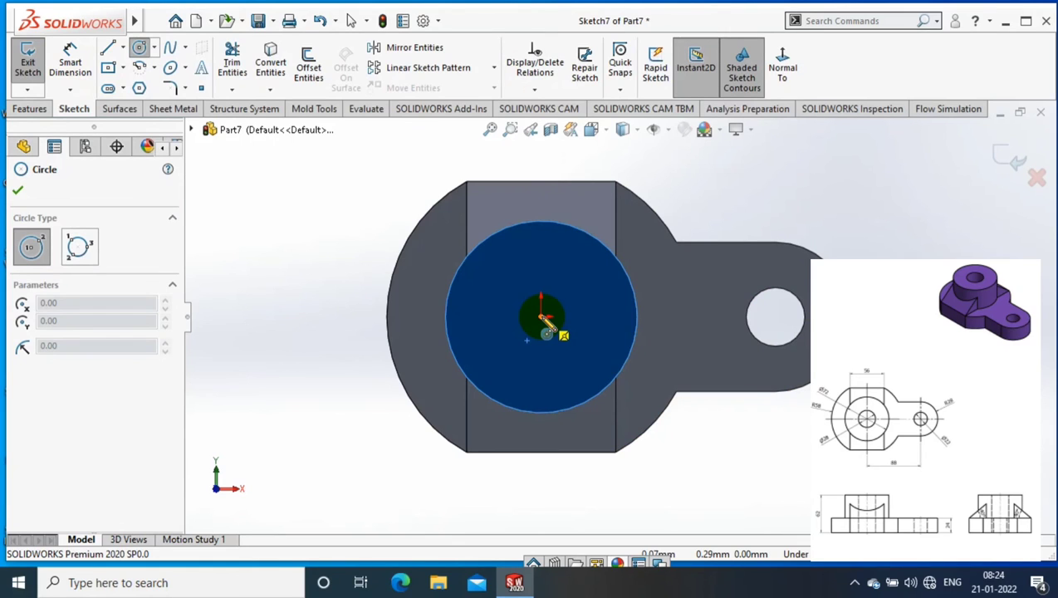
left_click_drag(540, 318, 548, 331)
left_click(70, 66)
left_click(525, 328)
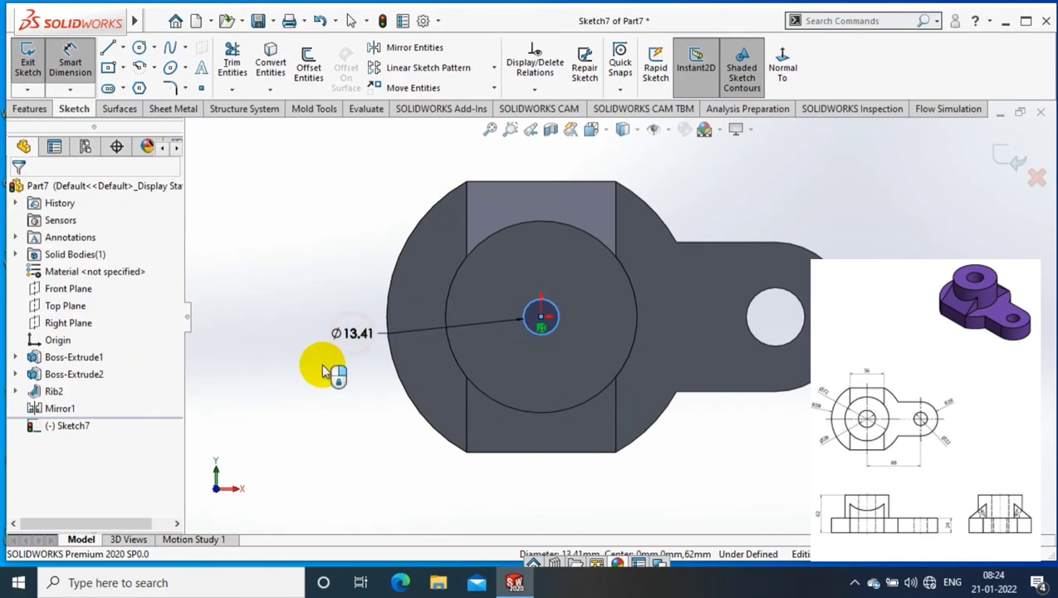
left_click(322, 365)
type("28")
key("Return")
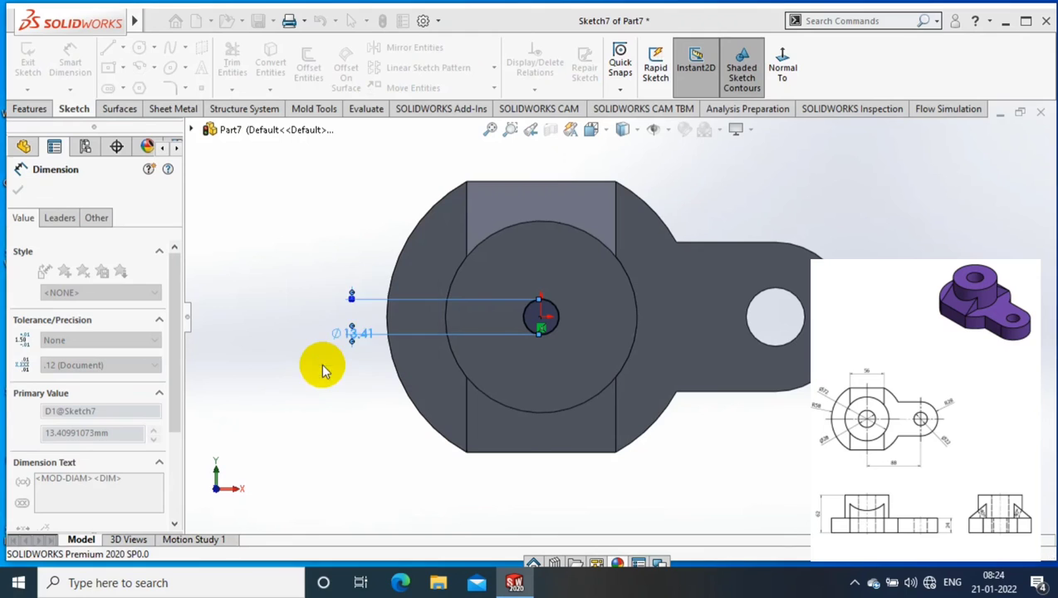
Extrude-cut the Ø28 circle Through All to bore the boss
left_click(237, 66)
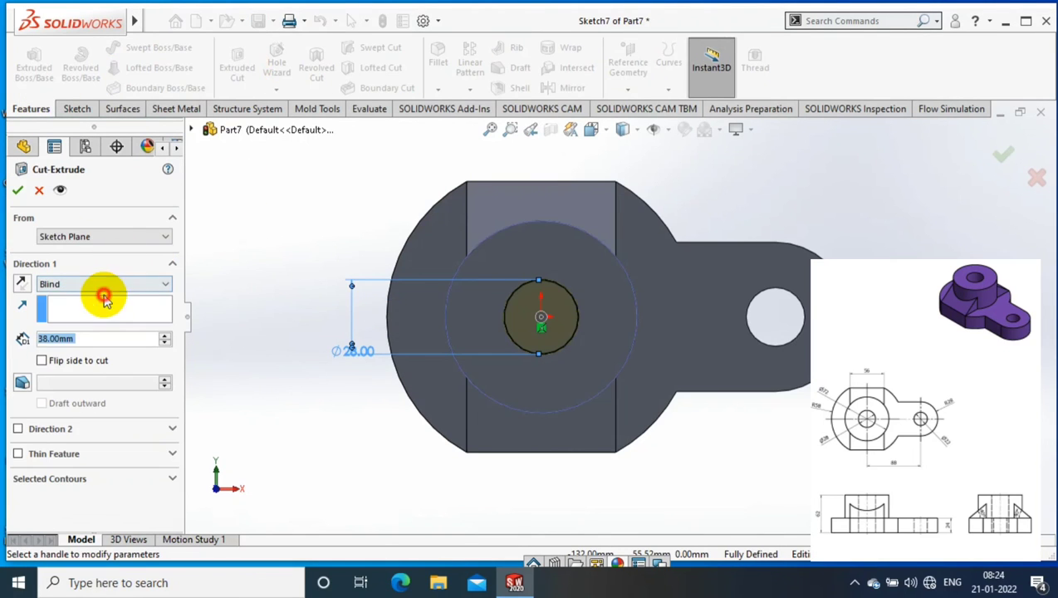
left_click(102, 284)
left_click(83, 308)
left_click(20, 190)
mouse_move(234, 281)
middle_mouse_down()
mouse_move(345, 255)
mouse_move(720, 302)
mouse_move(694, 344)
middle_mouse_up()
scroll(695, 343, "down", 2)
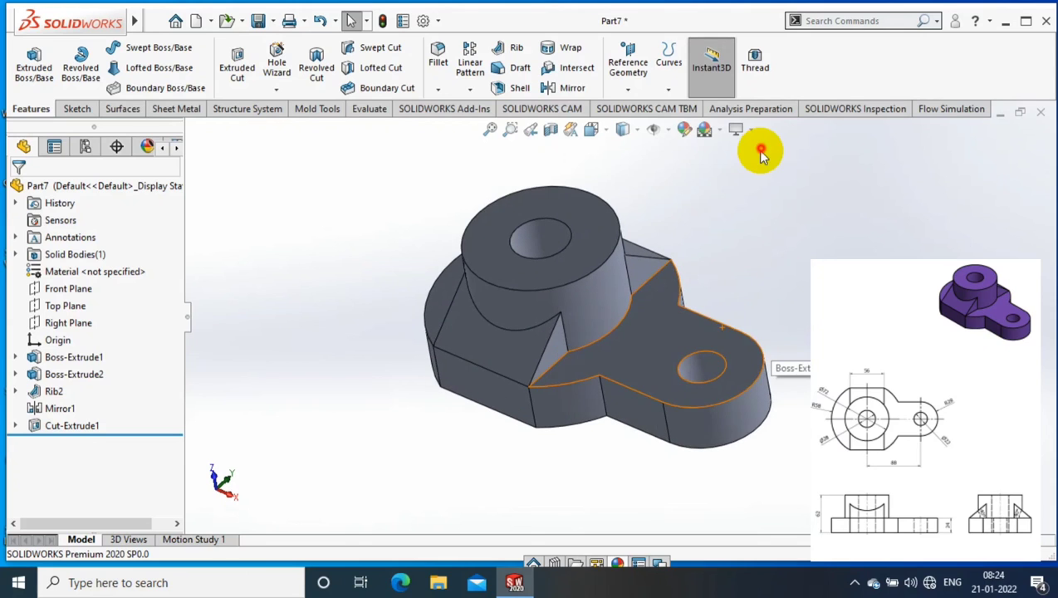
Apply a blue-purple colour appearance to the whole bracket part
right_click(761, 154)
left_click(759, 214)
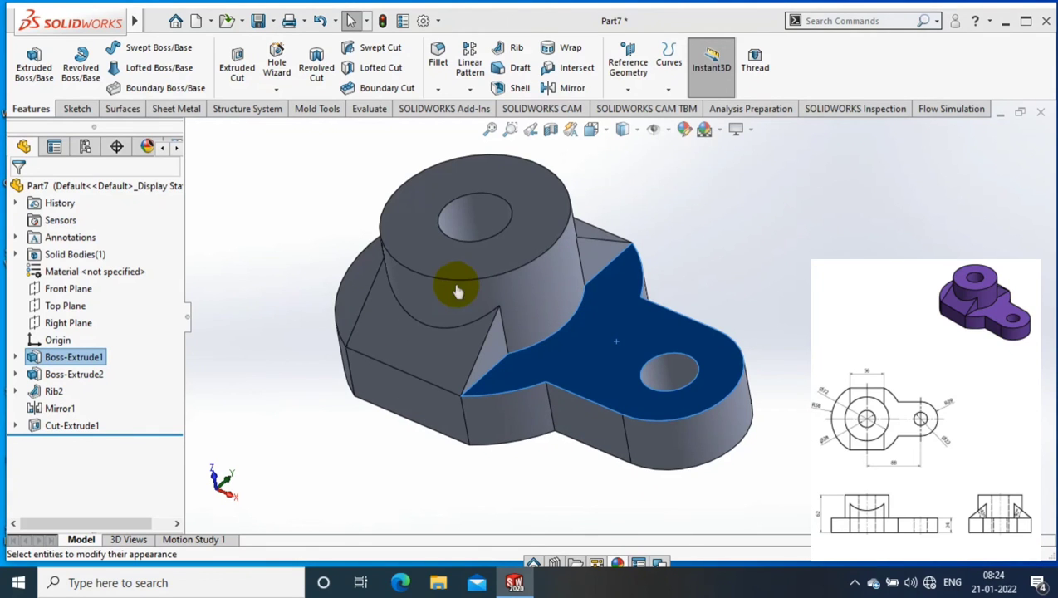
left_click(106, 498)
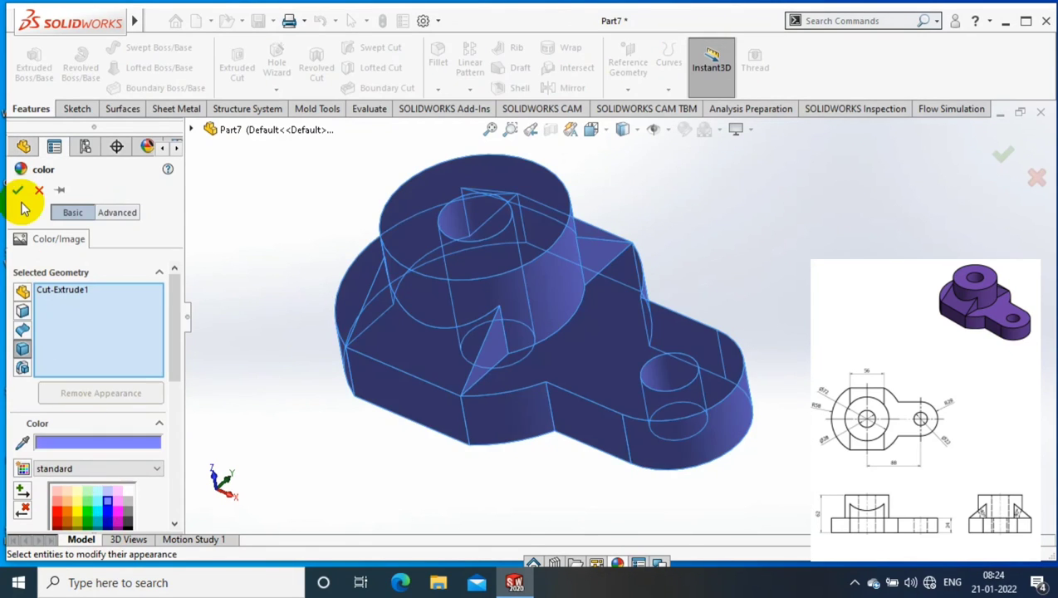
left_click(17, 190)
scroll(793, 314, "up", 3)
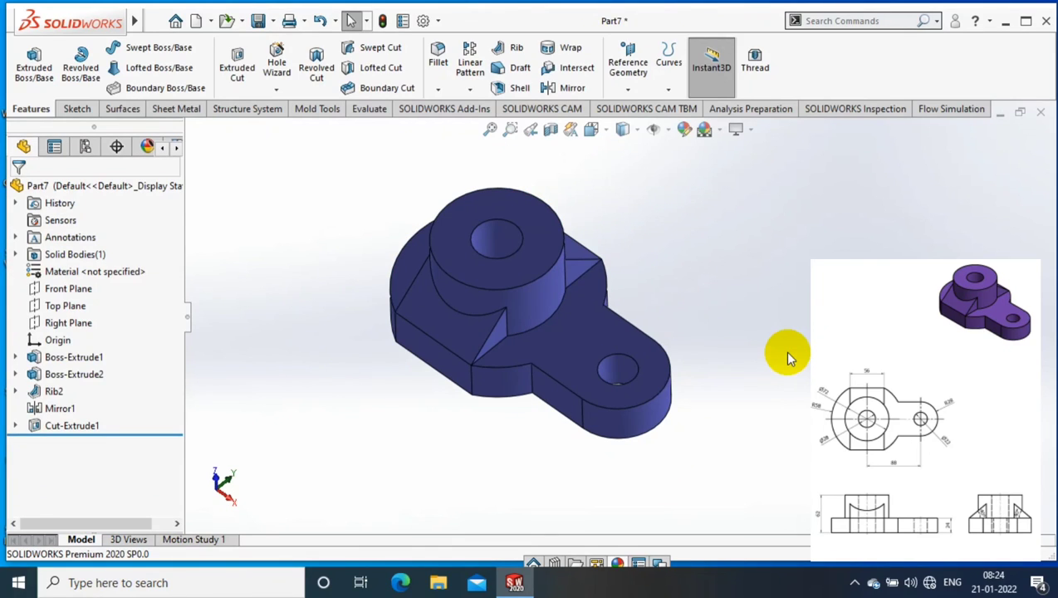